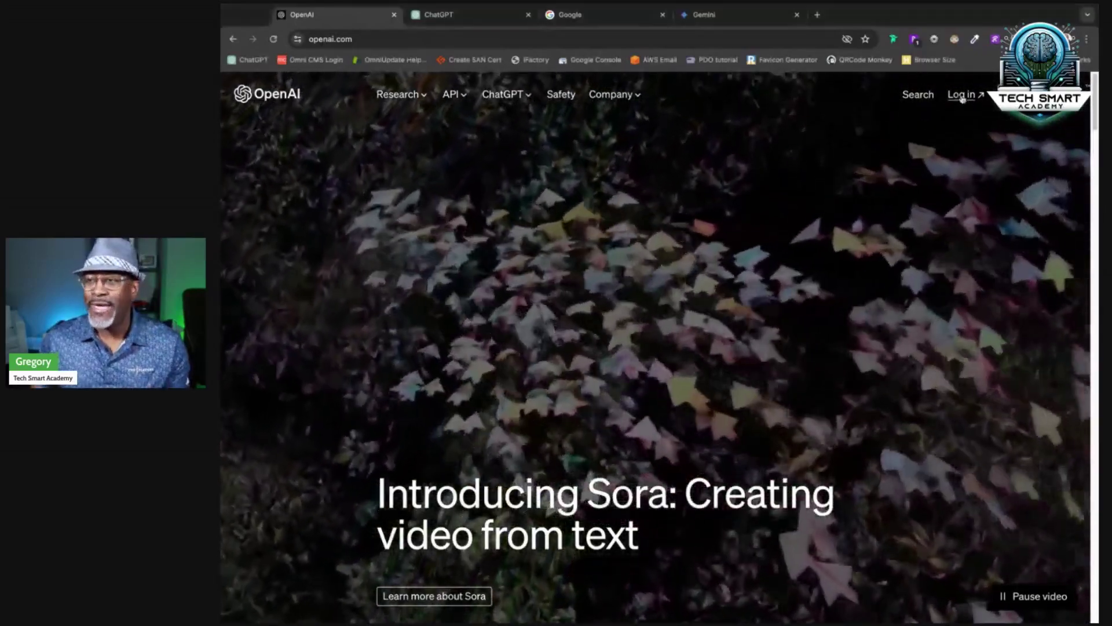
# Step: Open ChatGPT through the login option on the OpenAI website
pyautogui.click(962, 96)
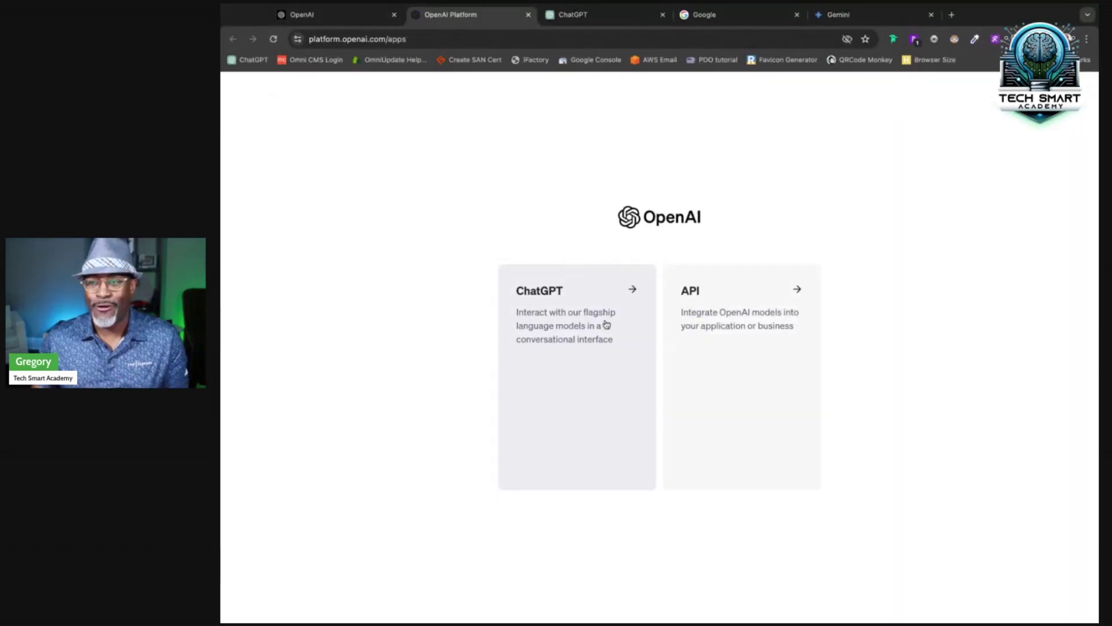
pyautogui.click(587, 372)
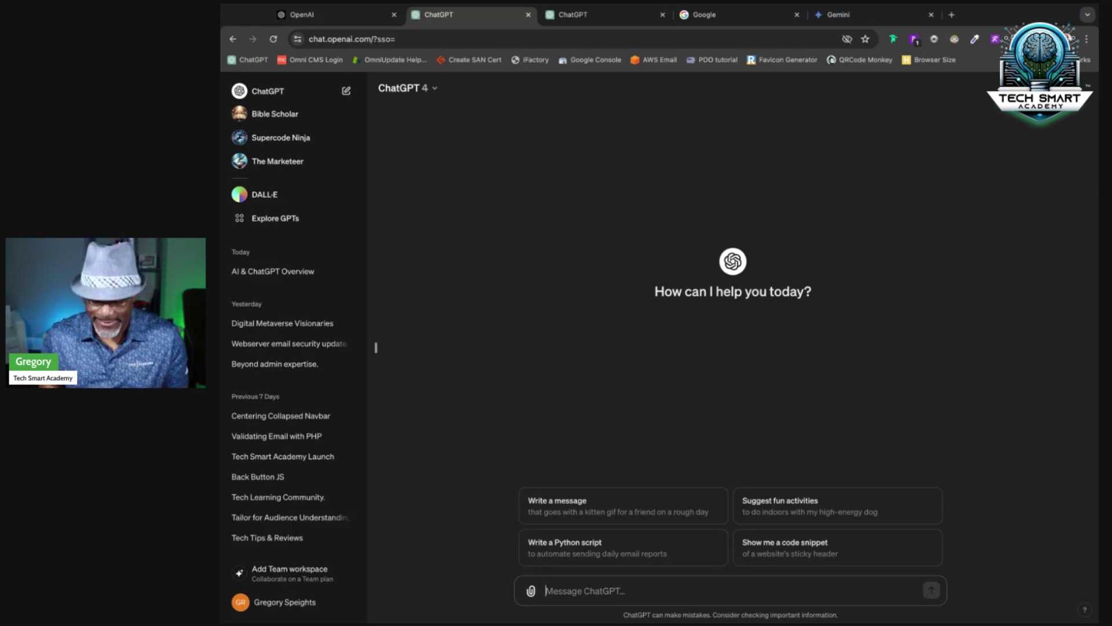
# Step: Ask ChatGPT: "I would like to start a chocolate chip cookie business. What are some things I need to know to get started?"
pyautogui.write('I would l')
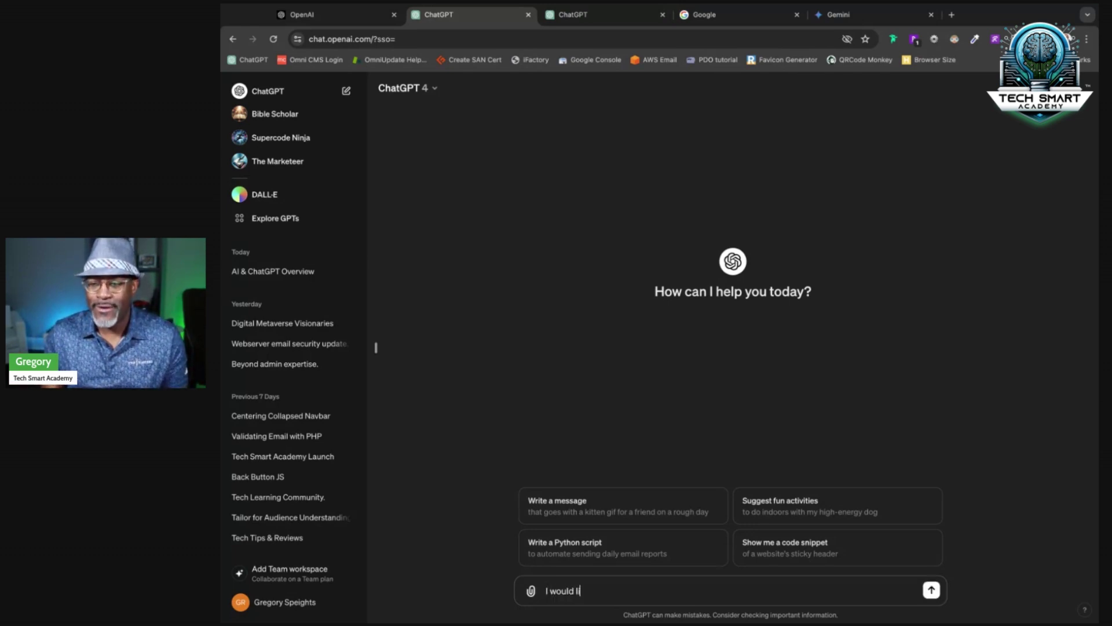
pyautogui.write('ike to start a c')
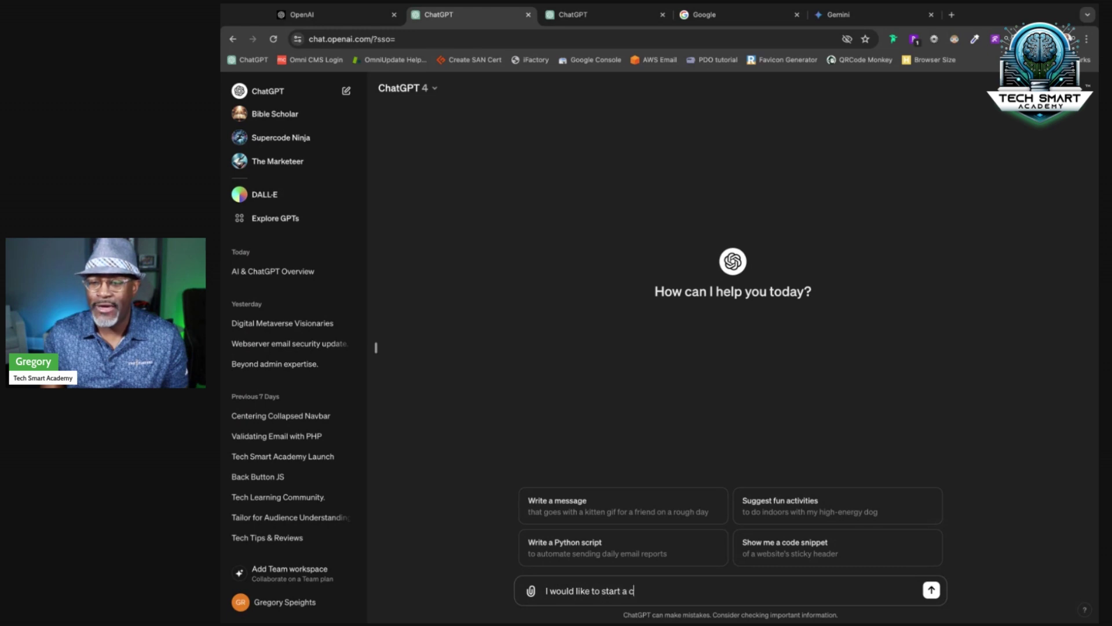
pyautogui.write('hocola')
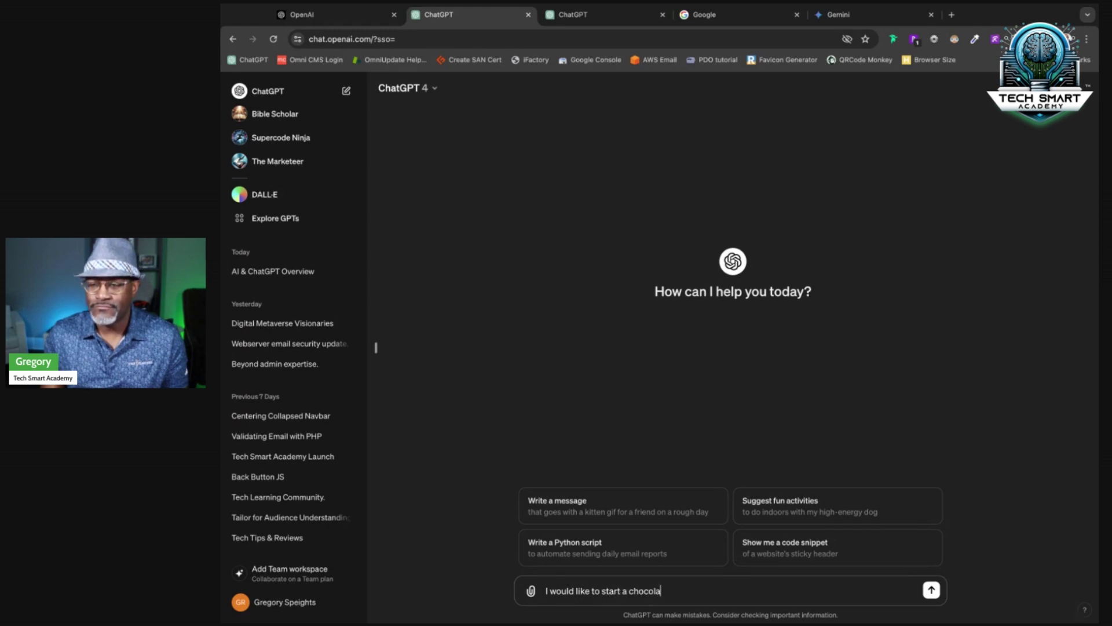
pyautogui.write('te chip cookie')
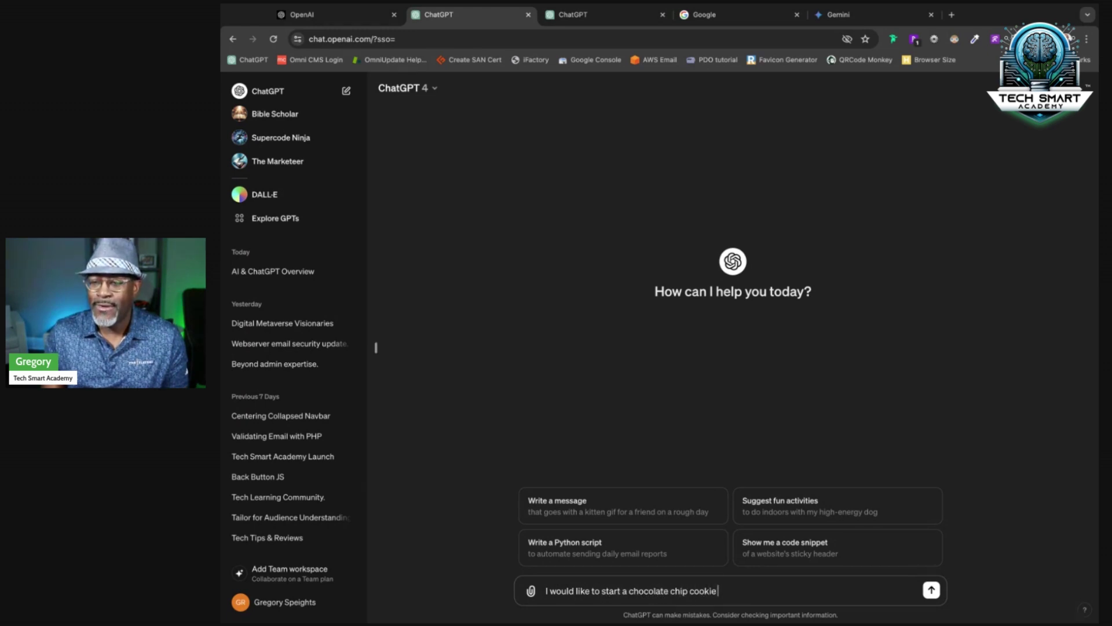
pyautogui.write(' business.  Wha')
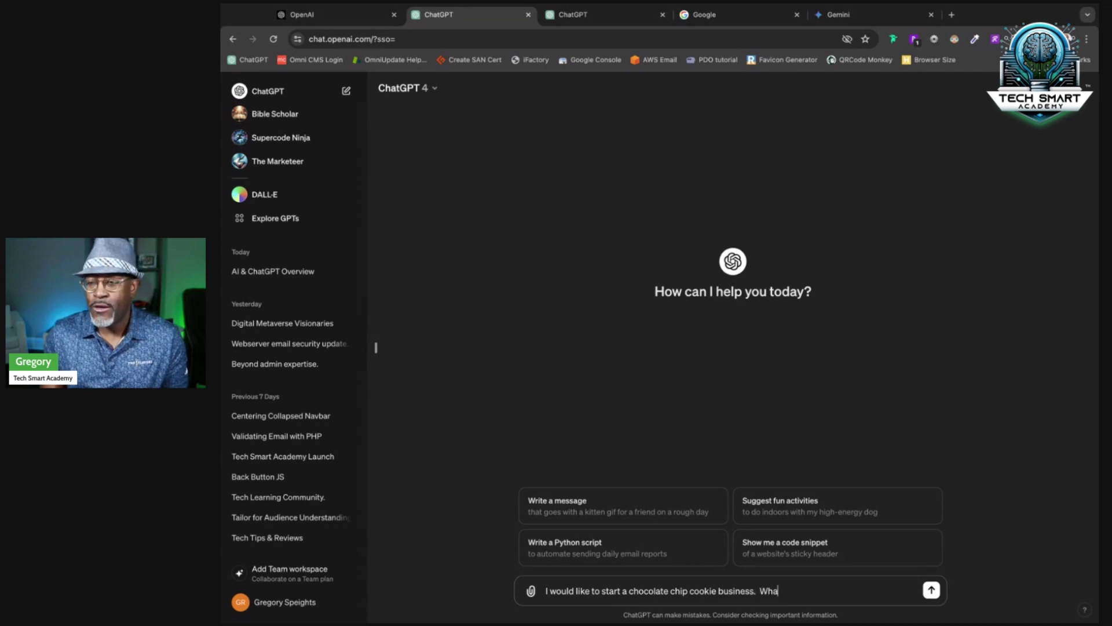
pyautogui.write('t are some things I n')
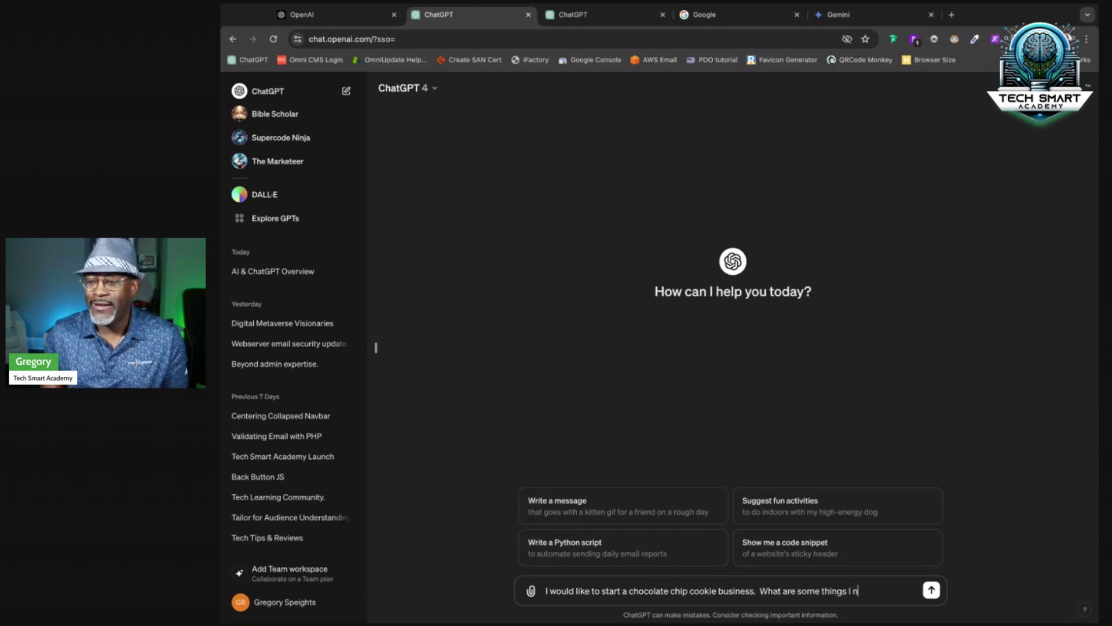
pyautogui.write('eed to know to get starrt')
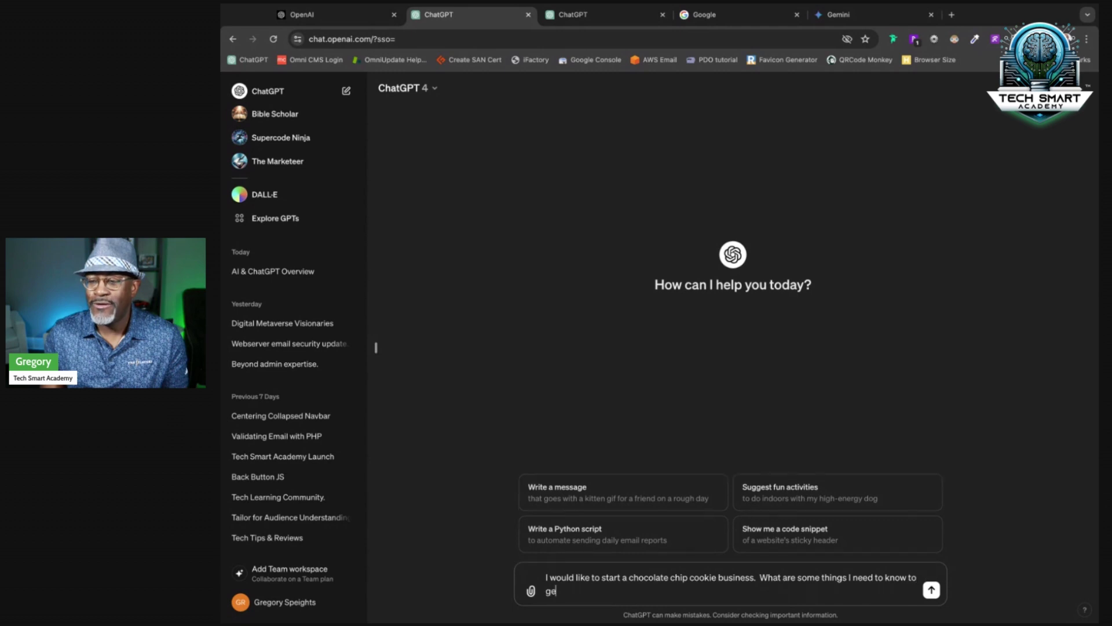
pyautogui.write('ed')
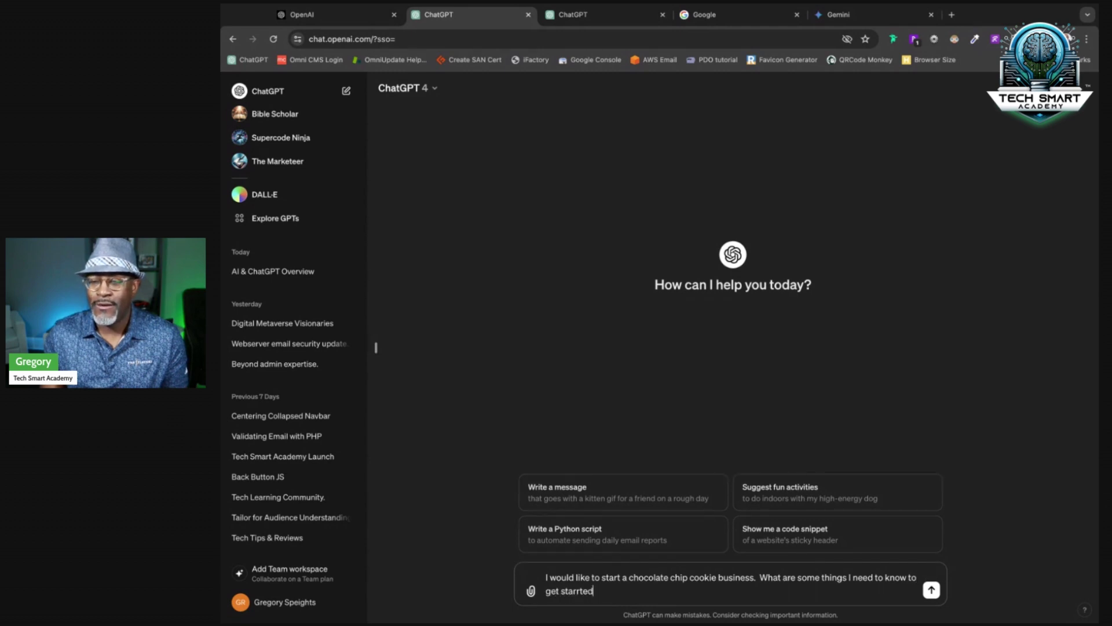
pyautogui.press('BackSpace')
pyautogui.press('BackSpace')
pyautogui.press('BackSpace')
pyautogui.press('BackSpace')
pyautogui.write('ted?')
pyautogui.press('Return')
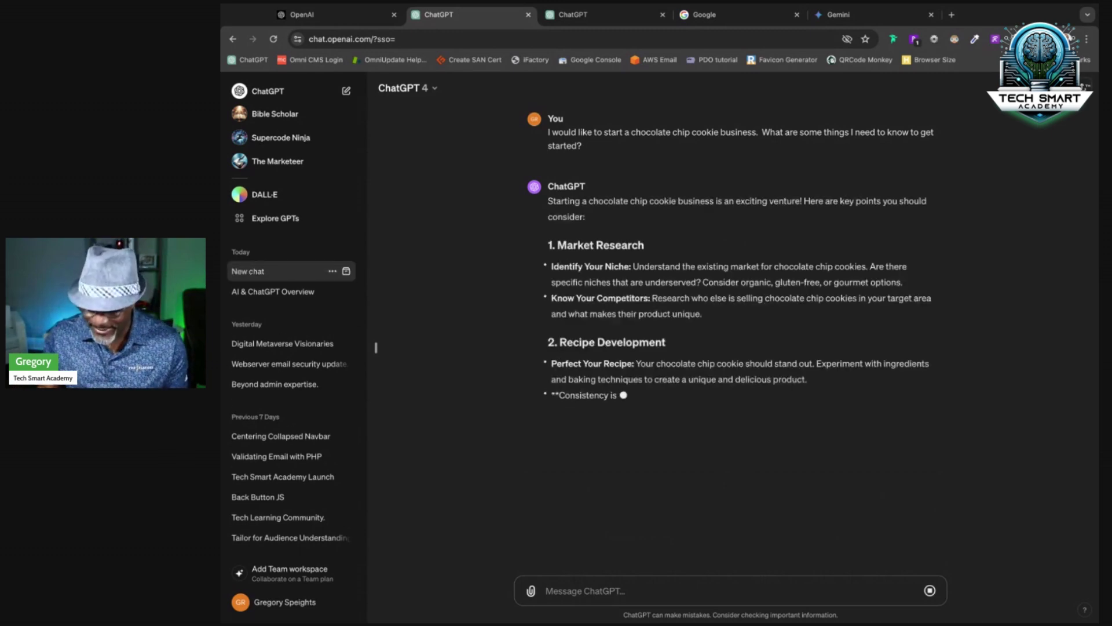
# Step: Enlarge the ChatGPT page so the response text is easier to read
pyautogui.hotkey('ctrl', '+')
pyautogui.hotkey('ctrl', '+')
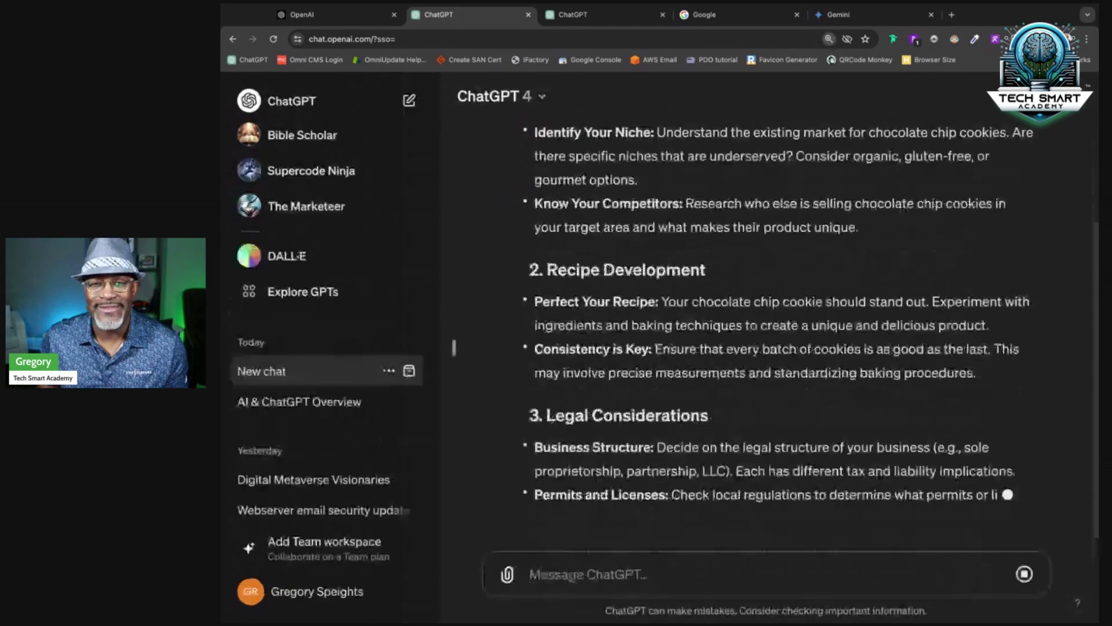
pyautogui.hotkey('ctrl', '+')
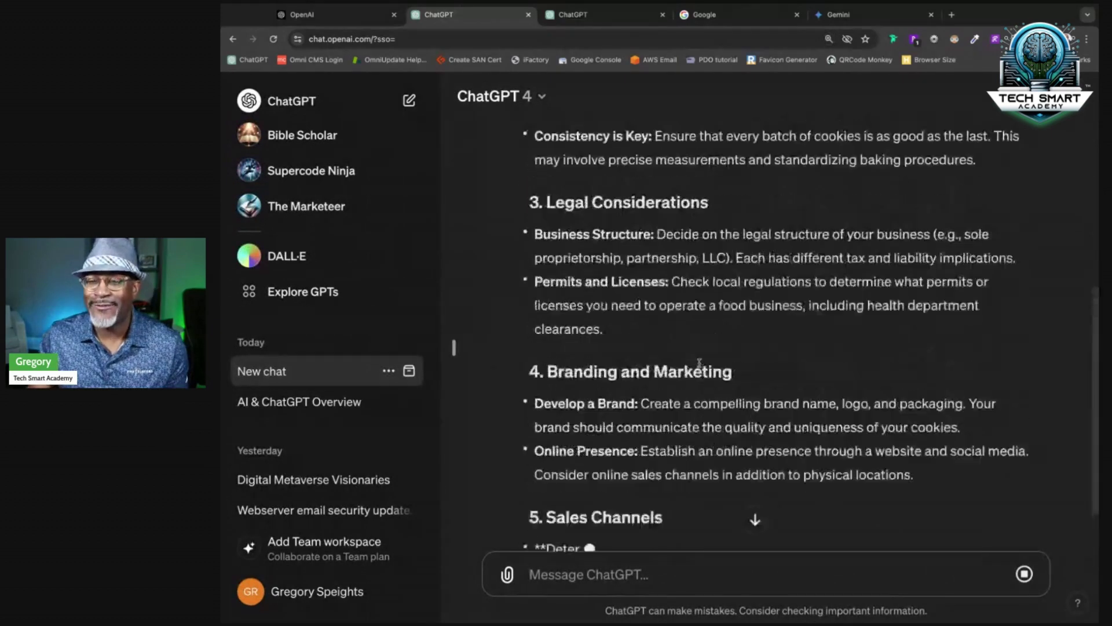
# Step: Read the Market Research and Recipe Development sections of the cookie business response
pyautogui.scroll(5, 700, 364)
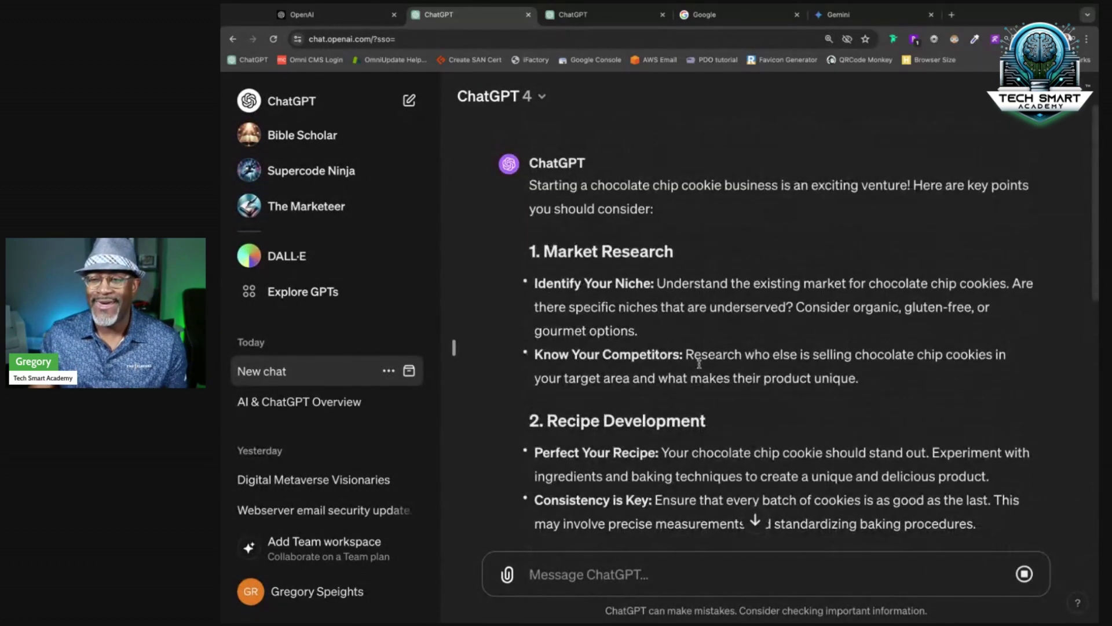
pyautogui.scroll(-1, 765, 364)
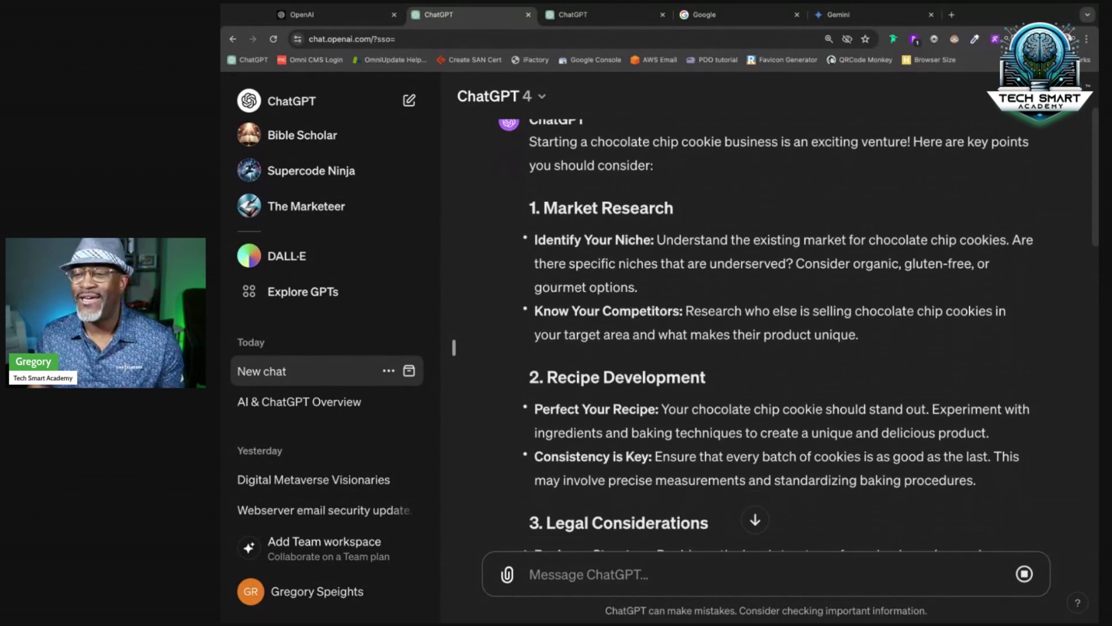
pyautogui.scroll(-1, 766, 336)
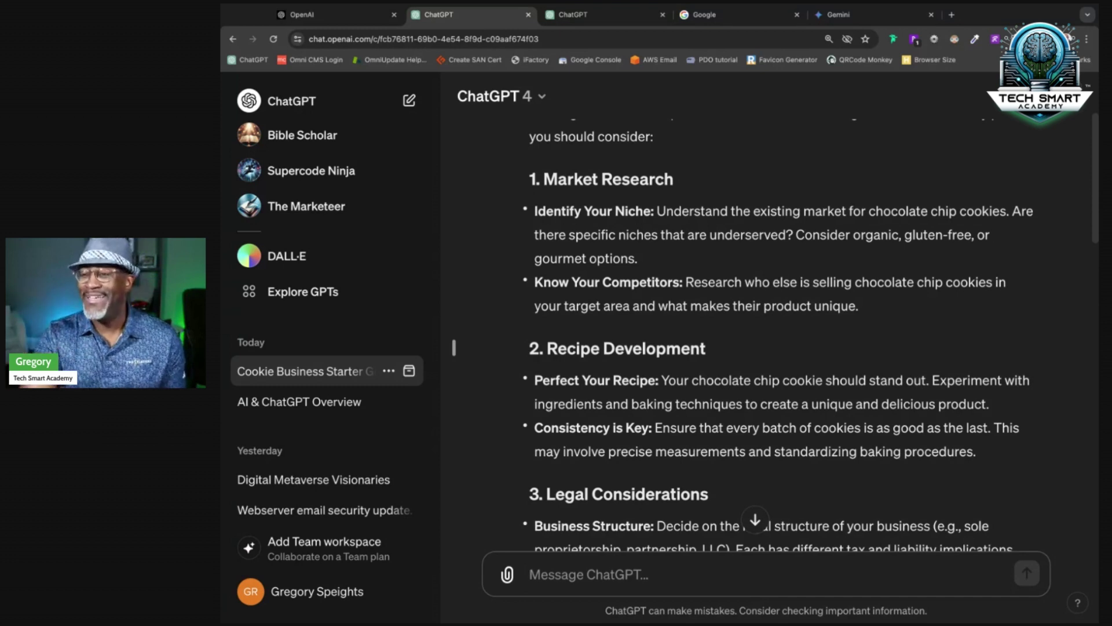
pyautogui.scroll(-1, 781, 347)
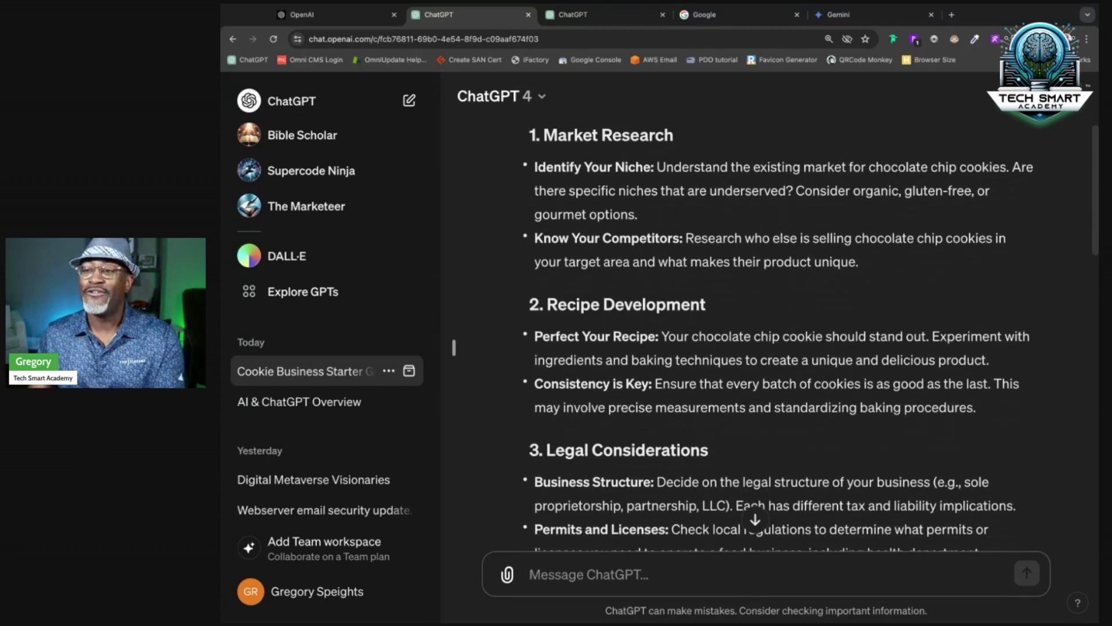
pyautogui.scroll(-1, 781, 347)
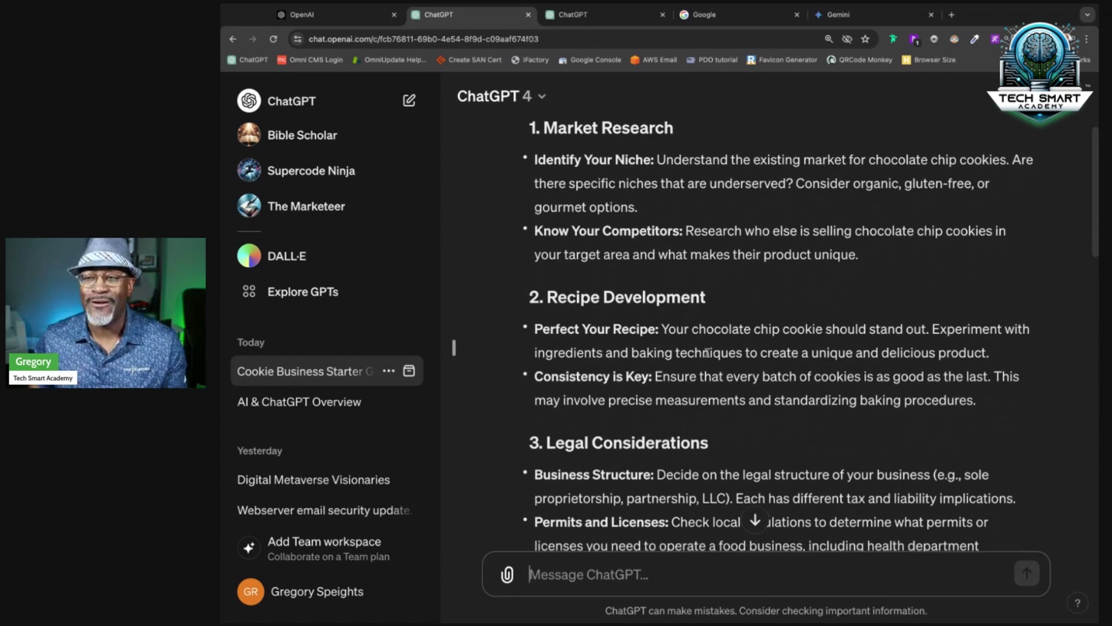
pyautogui.scroll(-1, 730, 341)
pyautogui.scroll(-1, 730, 341)
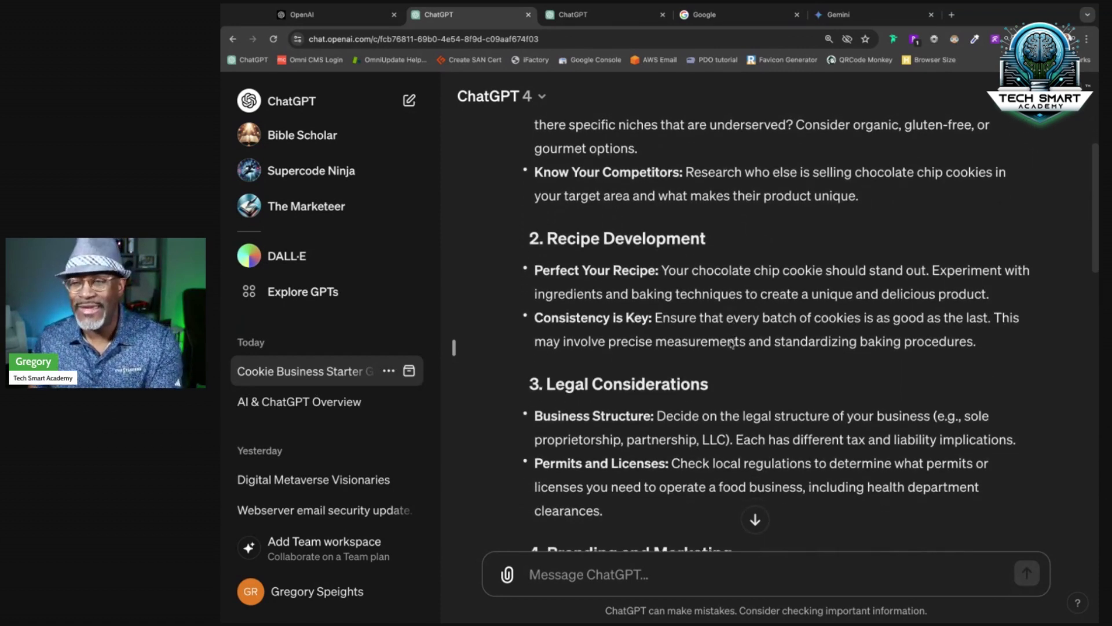
pyautogui.scroll(-1, 730, 342)
pyautogui.scroll(-2, 779, 336)
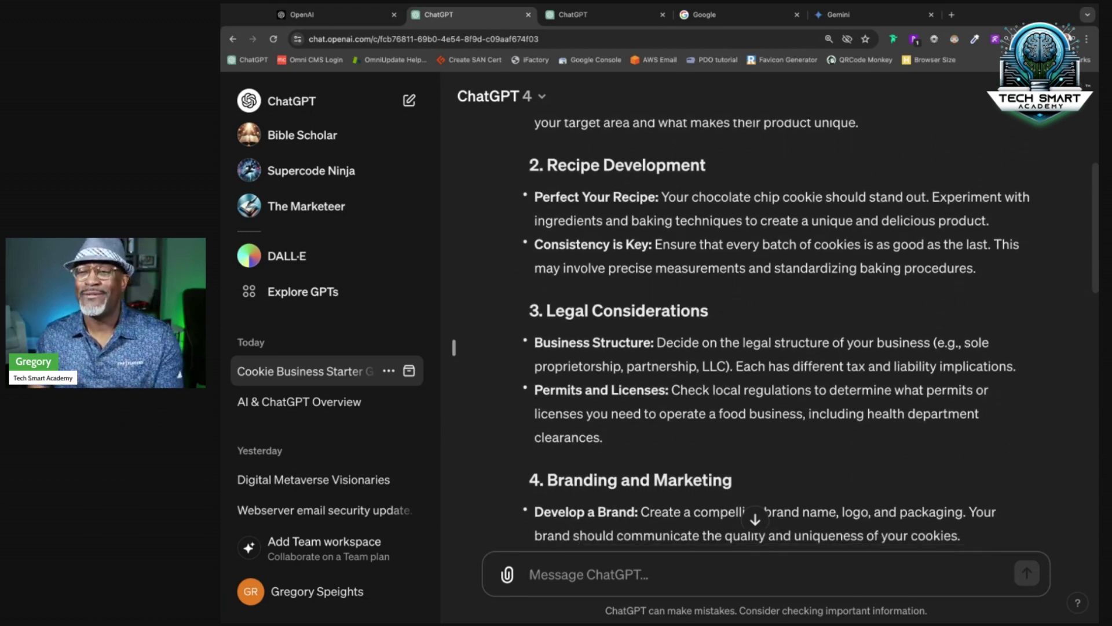
# Step: Read the Legal Considerations, Branding and Marketing, and Sales Channels sections of the response
pyautogui.scroll(-1, 779, 336)
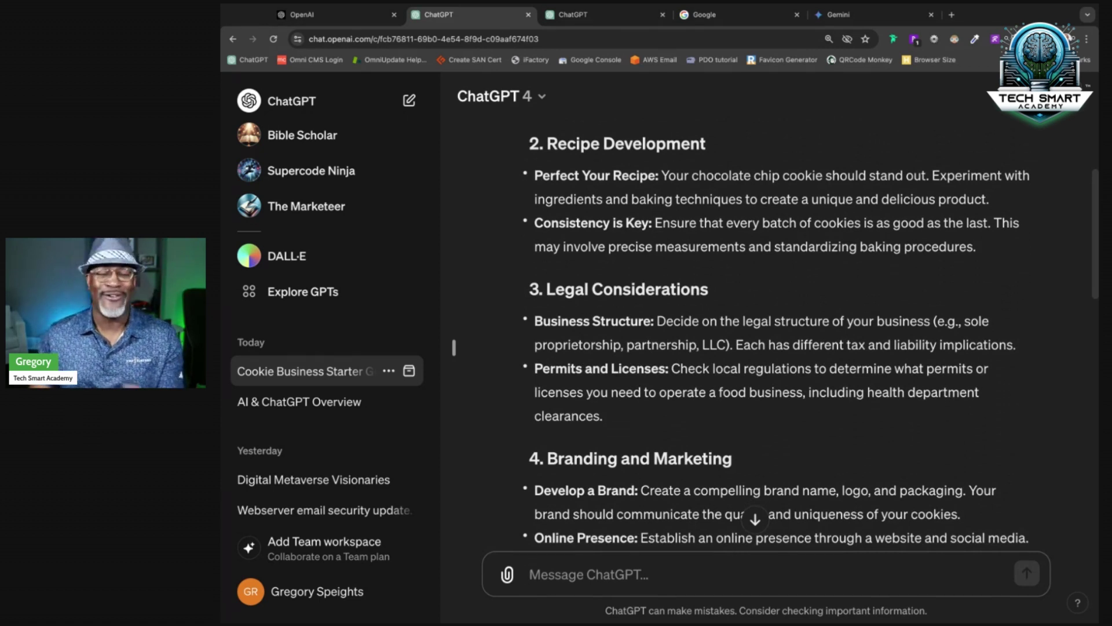
pyautogui.scroll(-2, 779, 336)
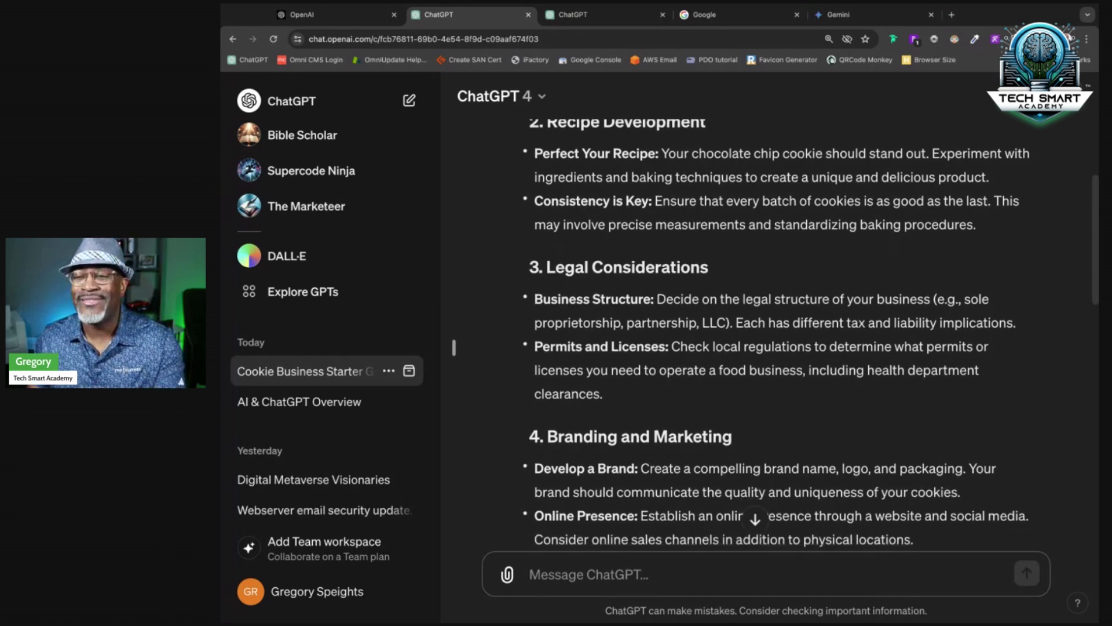
pyautogui.scroll(-1, 779, 336)
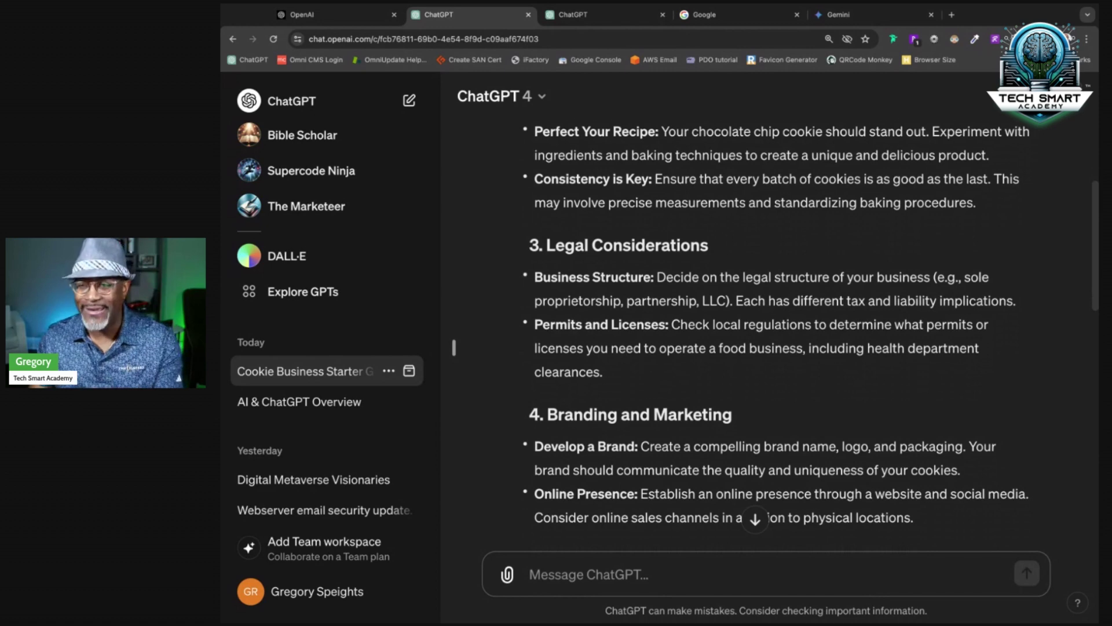
pyautogui.scroll(-1, 779, 336)
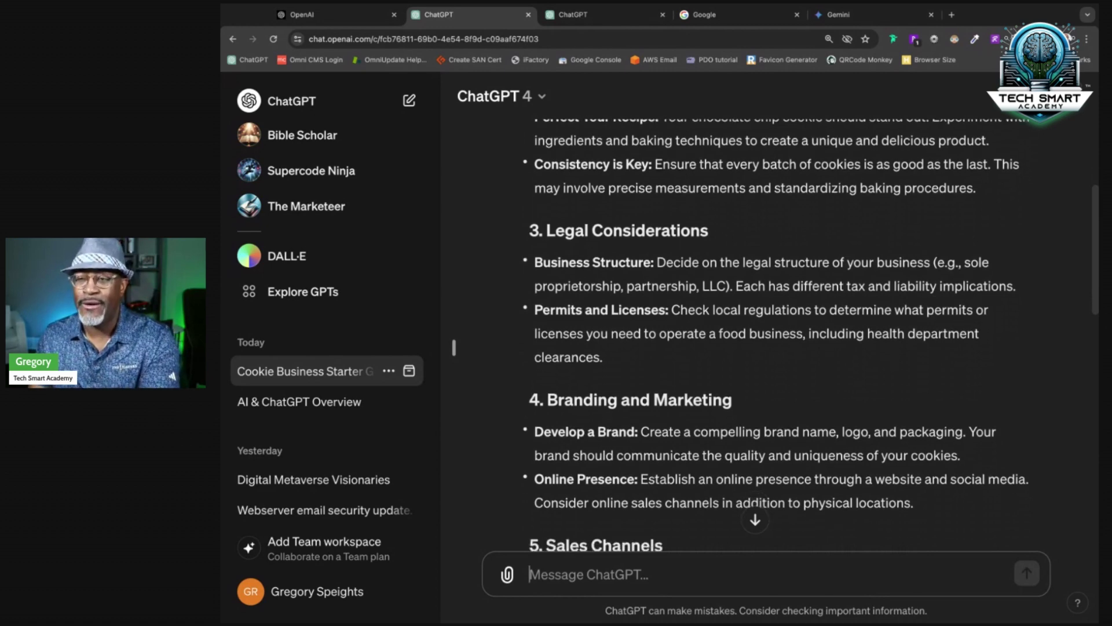
pyautogui.scroll(-3, 779, 336)
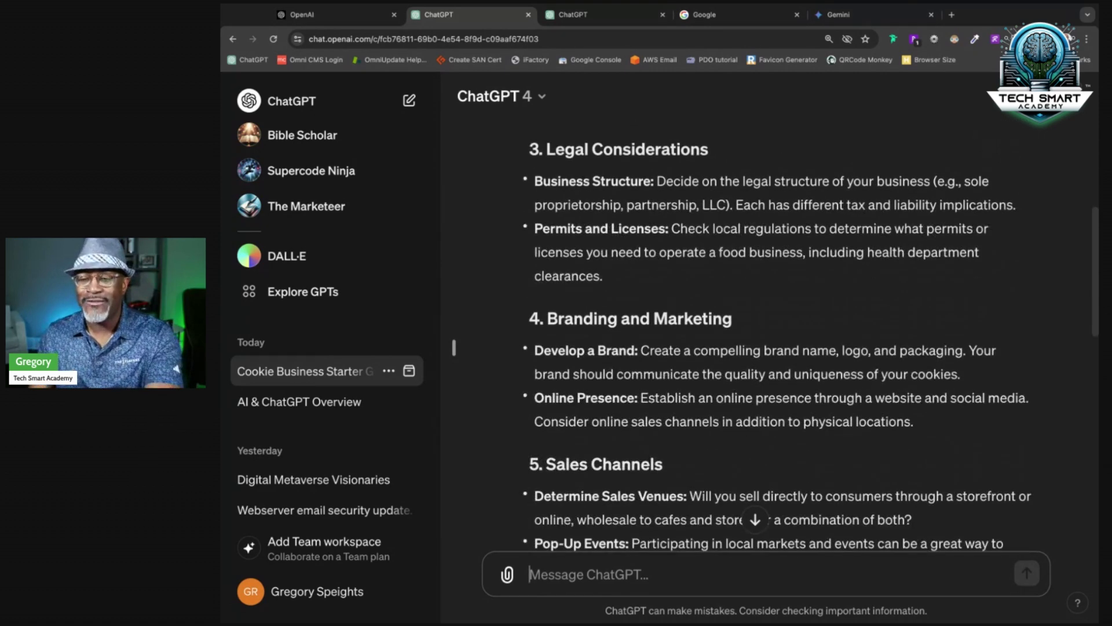
pyautogui.scroll(-1, 454, 348)
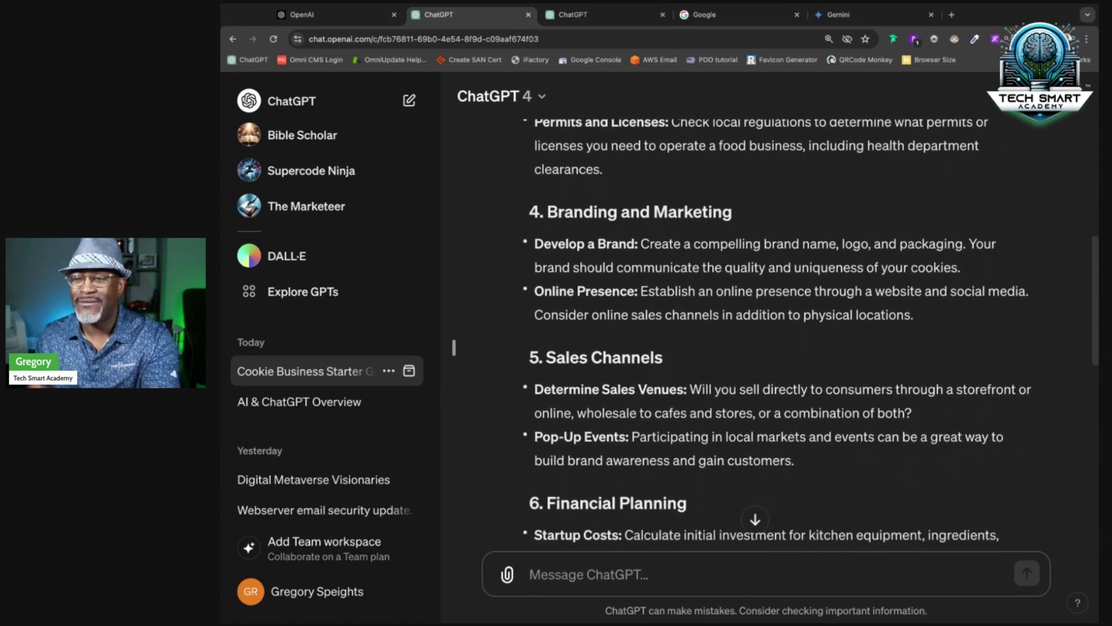
pyautogui.scroll(-1, 454, 347)
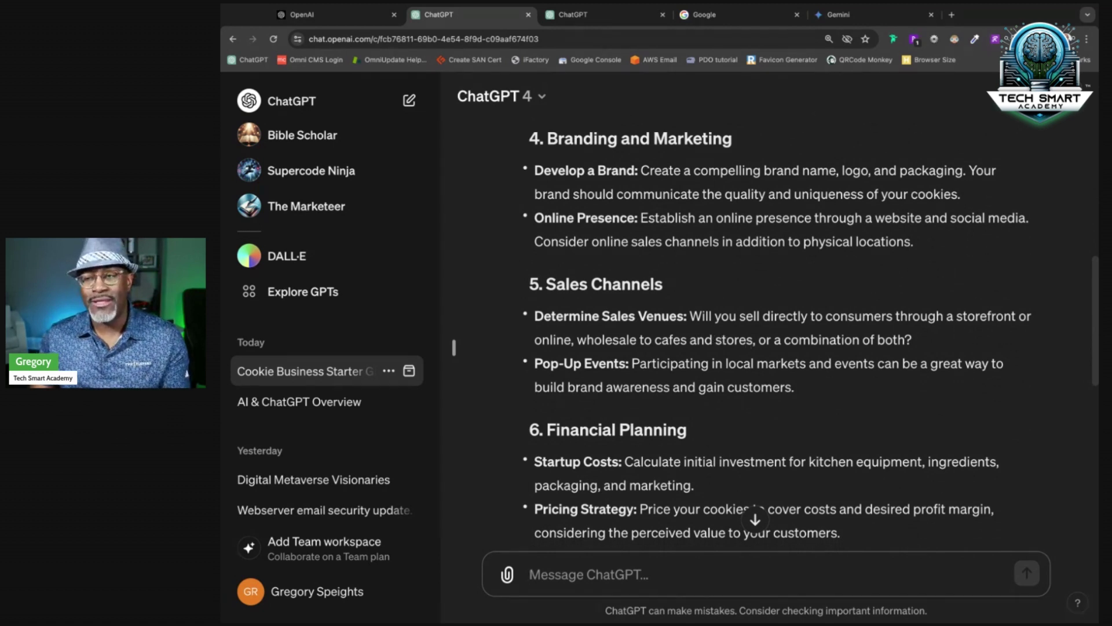
pyautogui.scroll(-1, 780, 332)
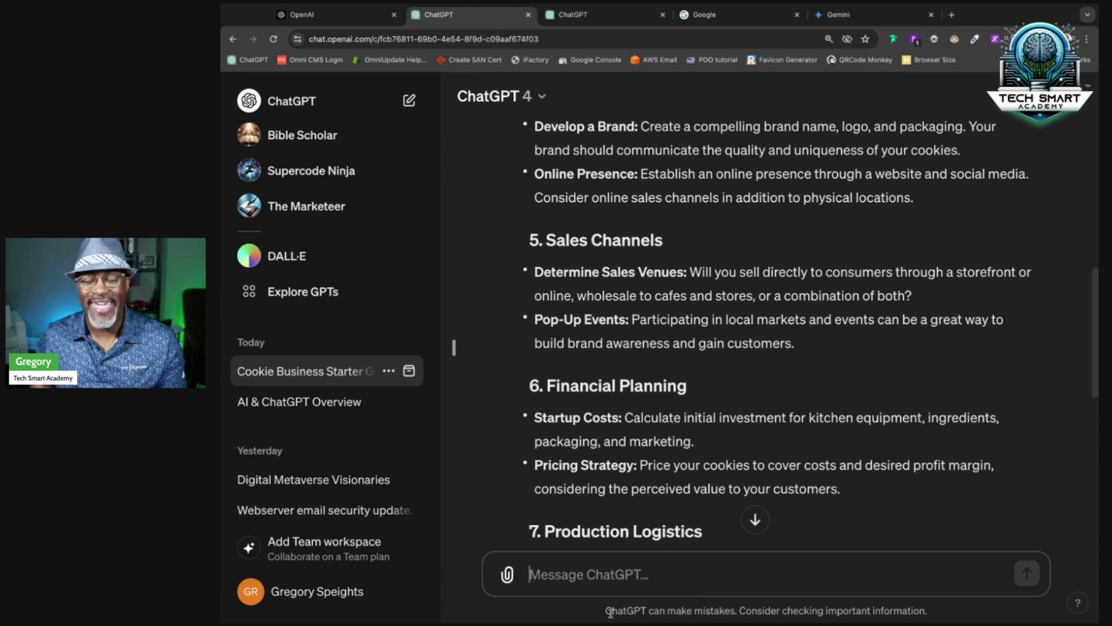
# Step: Highlight the disclaimer about ChatGPT making mistakes, and read the response's sections from Financial Planning to Continuous Improvement
pyautogui.moveTo(624, 611); pyautogui.dragTo(926, 611)
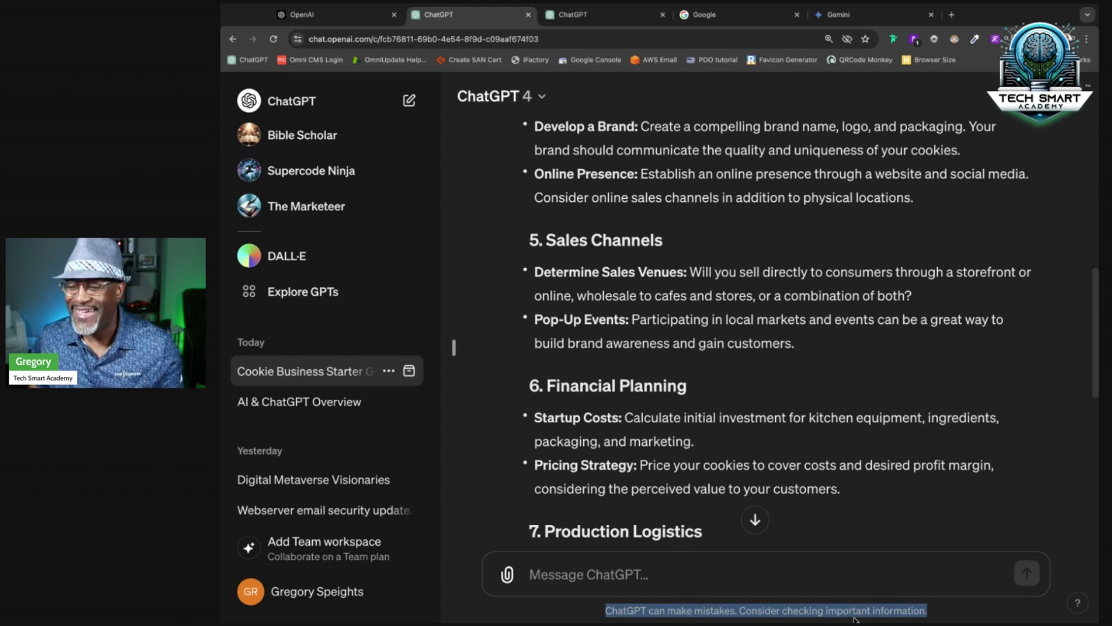
pyautogui.click(942, 616)
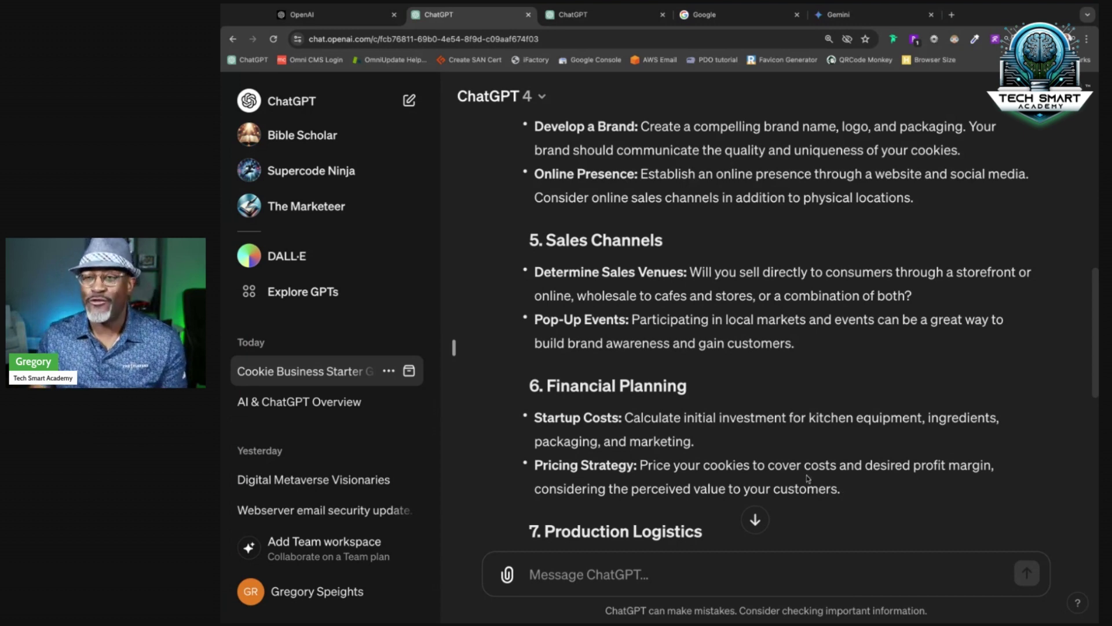
pyautogui.scroll(-2, 809, 479)
pyautogui.scroll(-4, 809, 479)
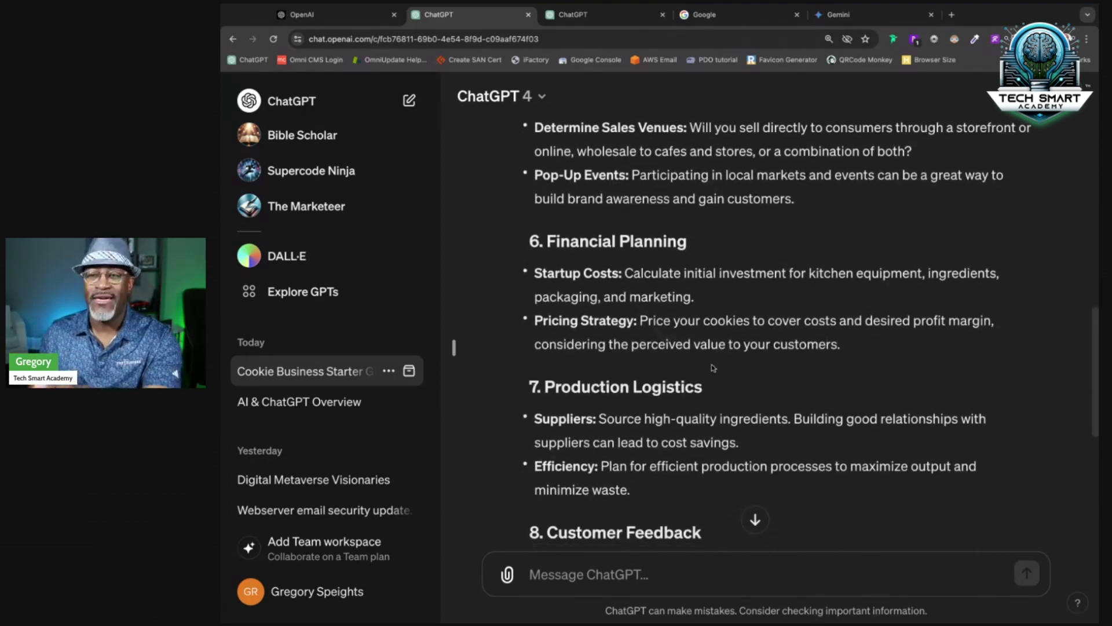
pyautogui.scroll(-2, 659, 351)
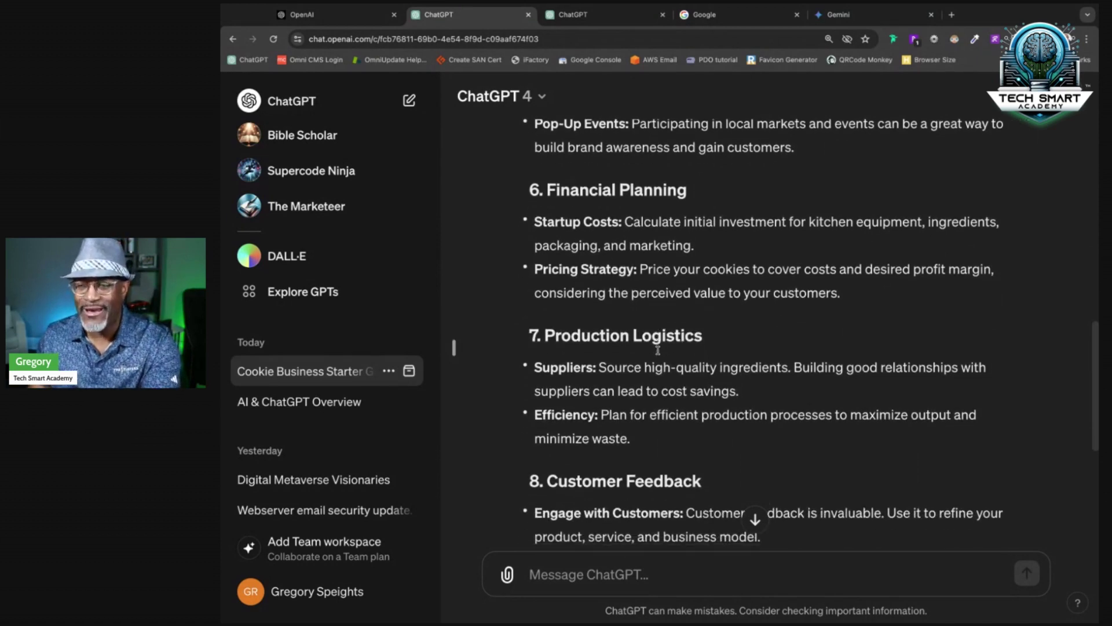
pyautogui.scroll(-2, 659, 351)
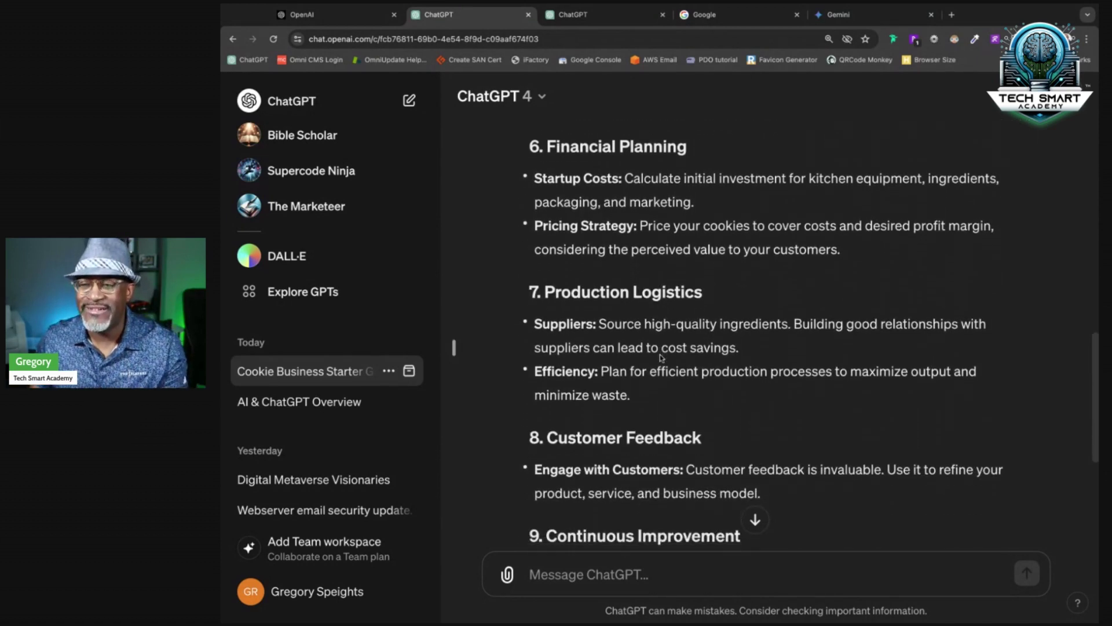
pyautogui.scroll(-1, 838, 349)
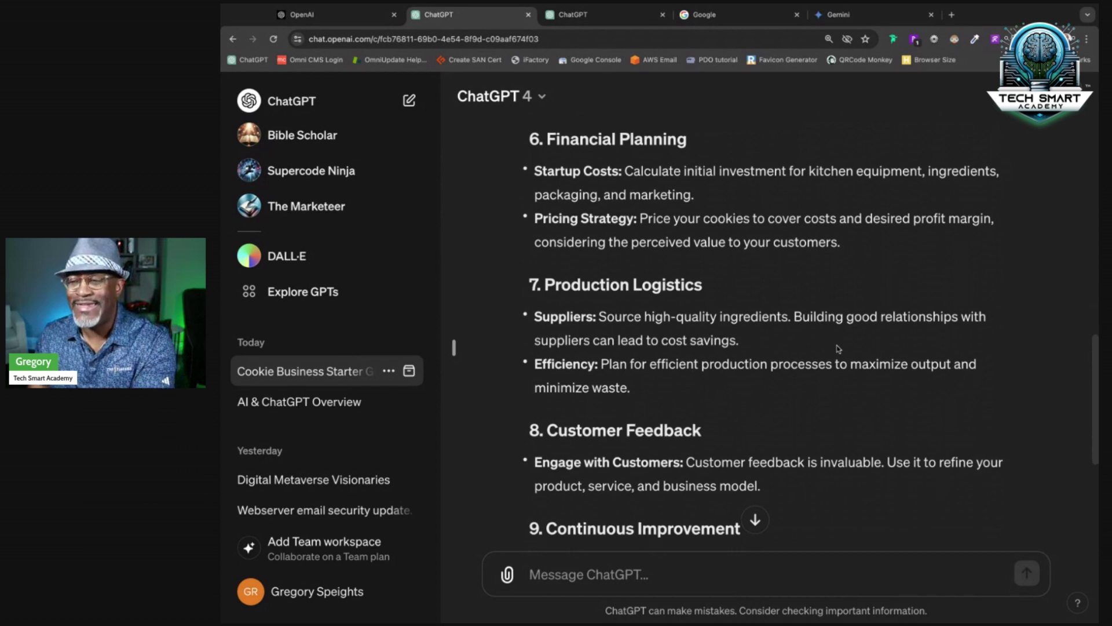
pyautogui.scroll(-3, 837, 348)
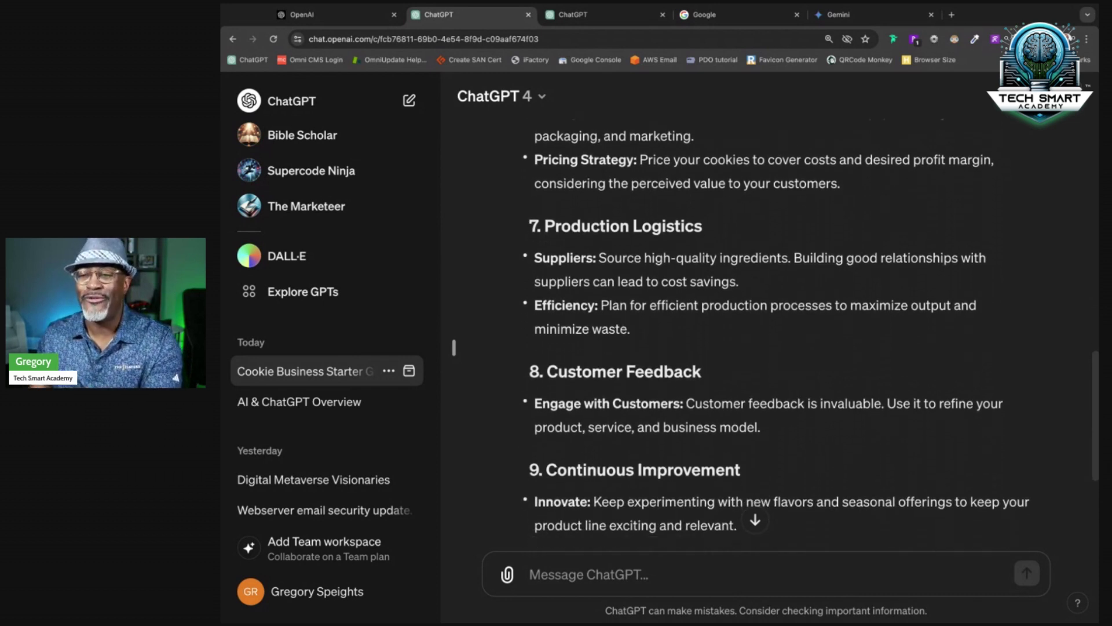
# Step: Read the Production Logistics through Sustainability and Ethics sections, and go back to the original cookie business question
pyautogui.scroll(-2, 796, 334)
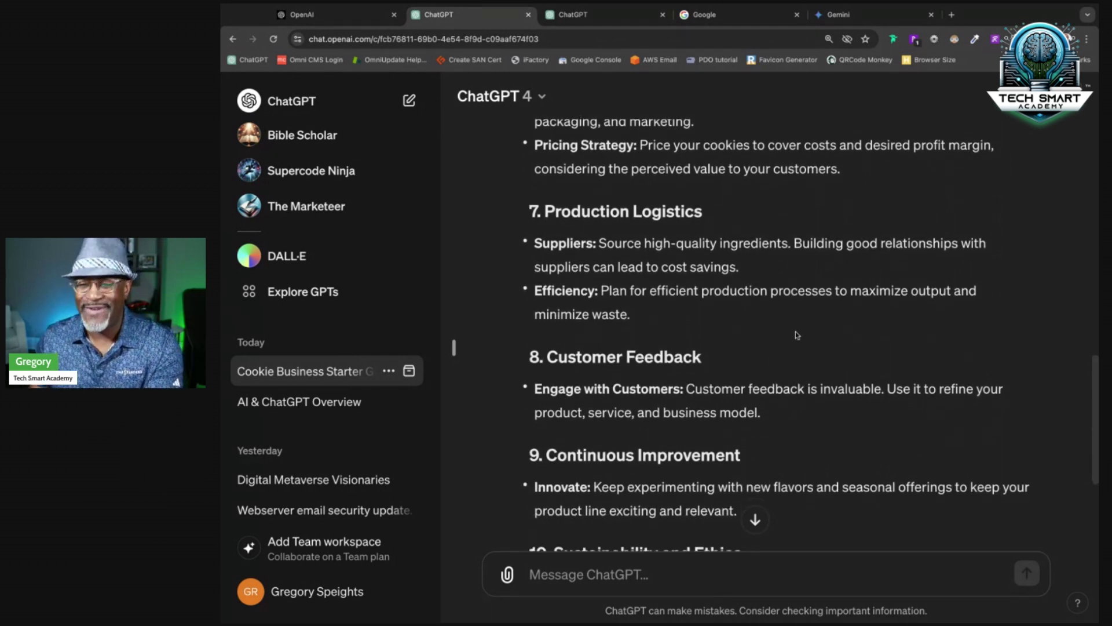
pyautogui.scroll(-3, 779, 334)
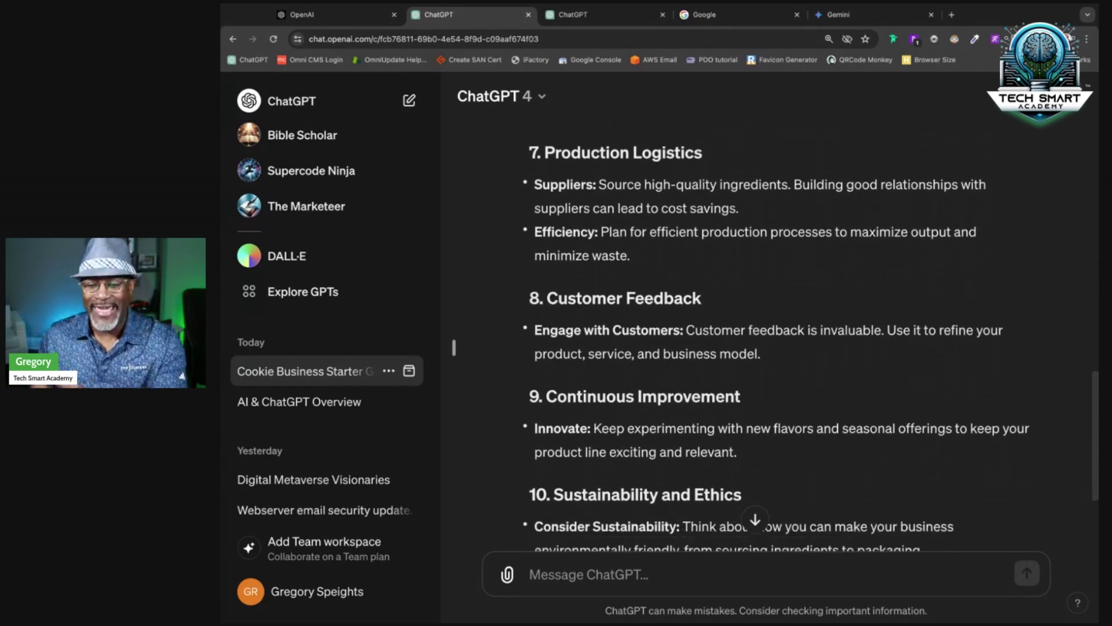
pyautogui.scroll(4, 779, 334)
pyautogui.scroll(15, 779, 334)
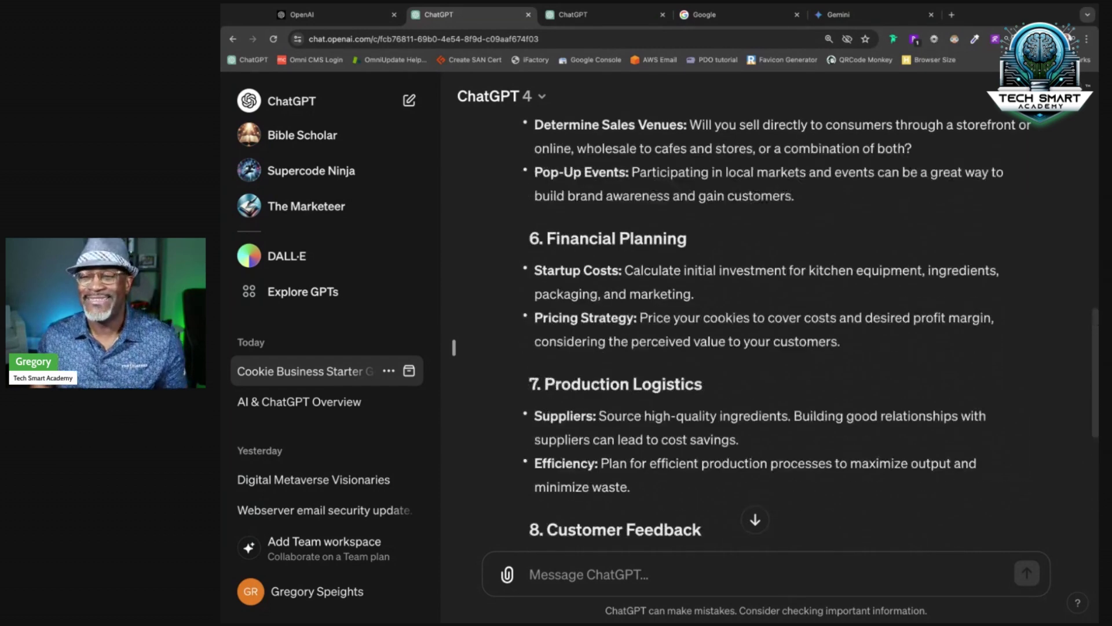
pyautogui.scroll(5, 770, 328)
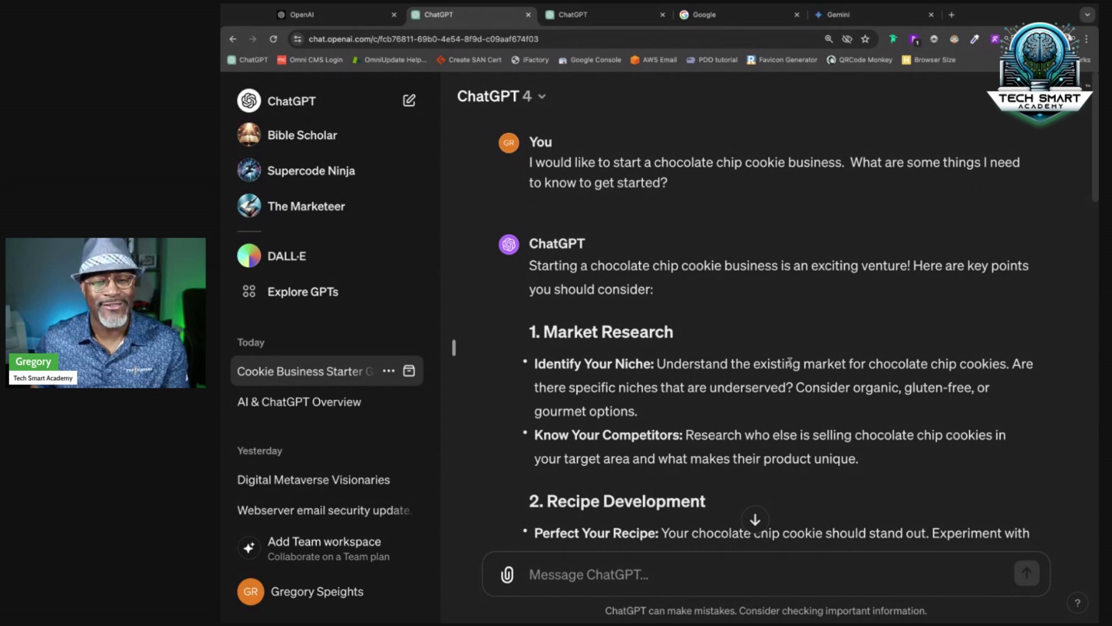
# Step: Review the first response again from Market Research down to the Sales Channels and Financial Planning sections
pyautogui.scroll(-2, 789, 362)
pyautogui.scroll(-7, 789, 362)
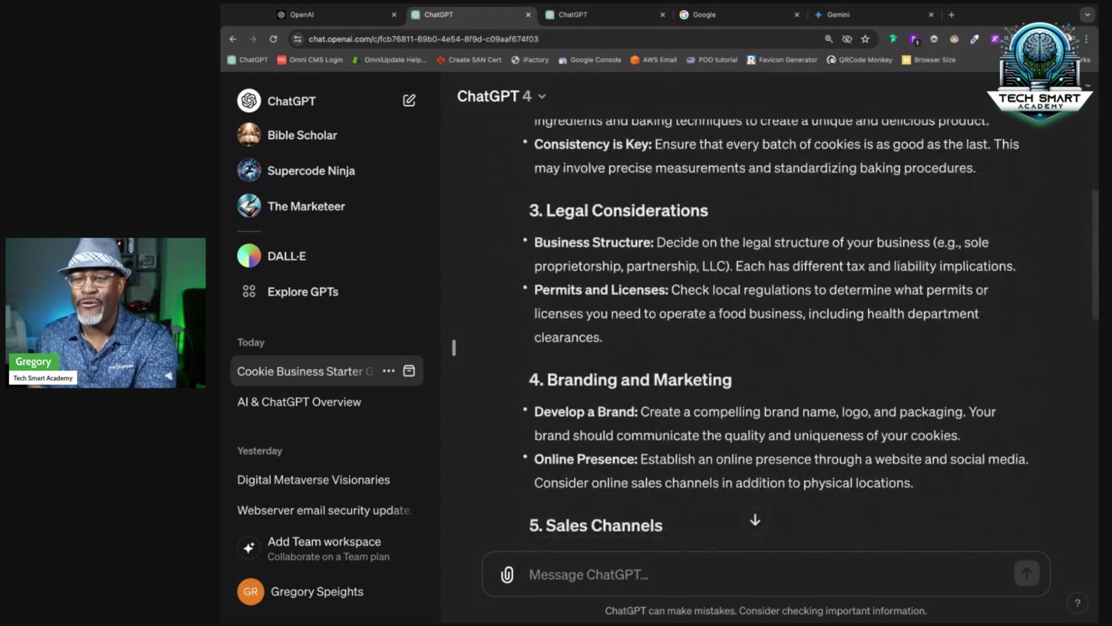
pyautogui.scroll(-3, 781, 334)
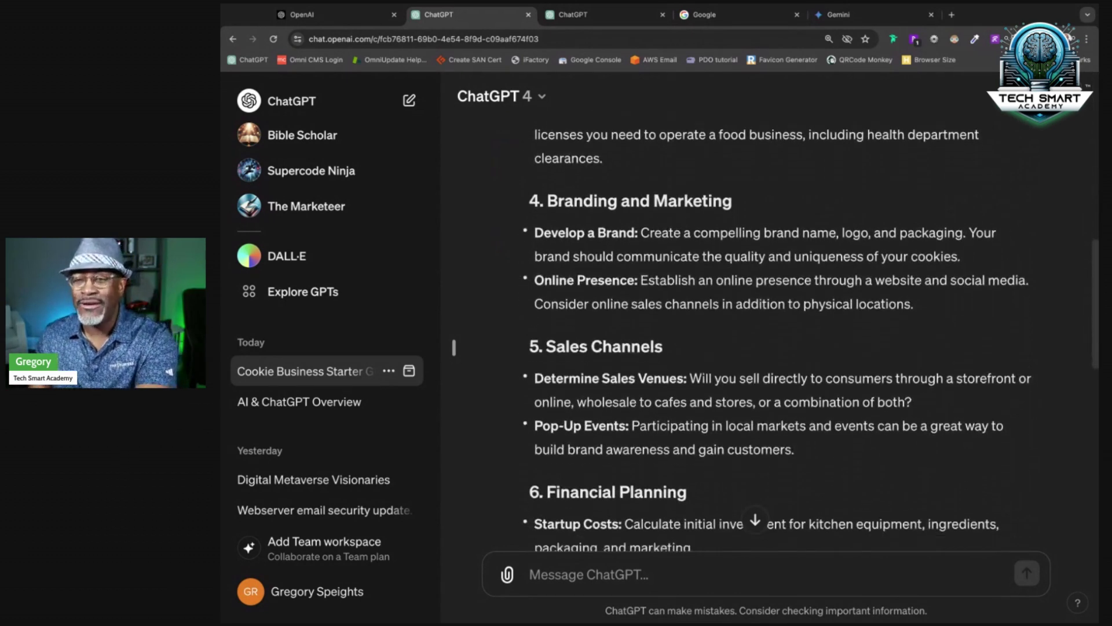
pyautogui.scroll(-1, 781, 334)
pyautogui.scroll(-2, 781, 335)
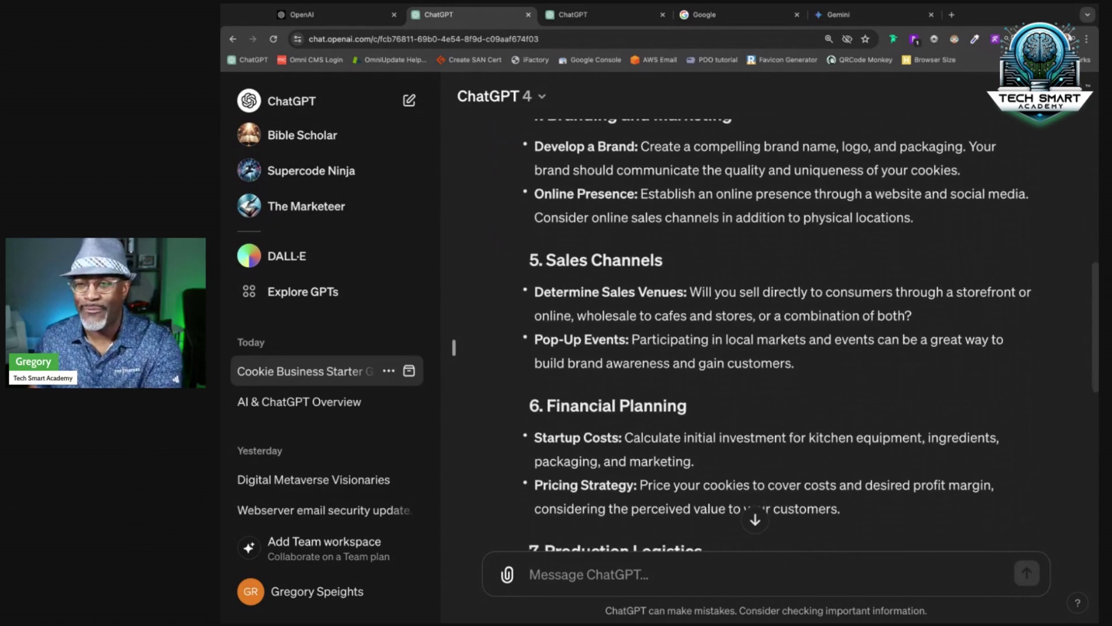
pyautogui.scroll(-2, 781, 334)
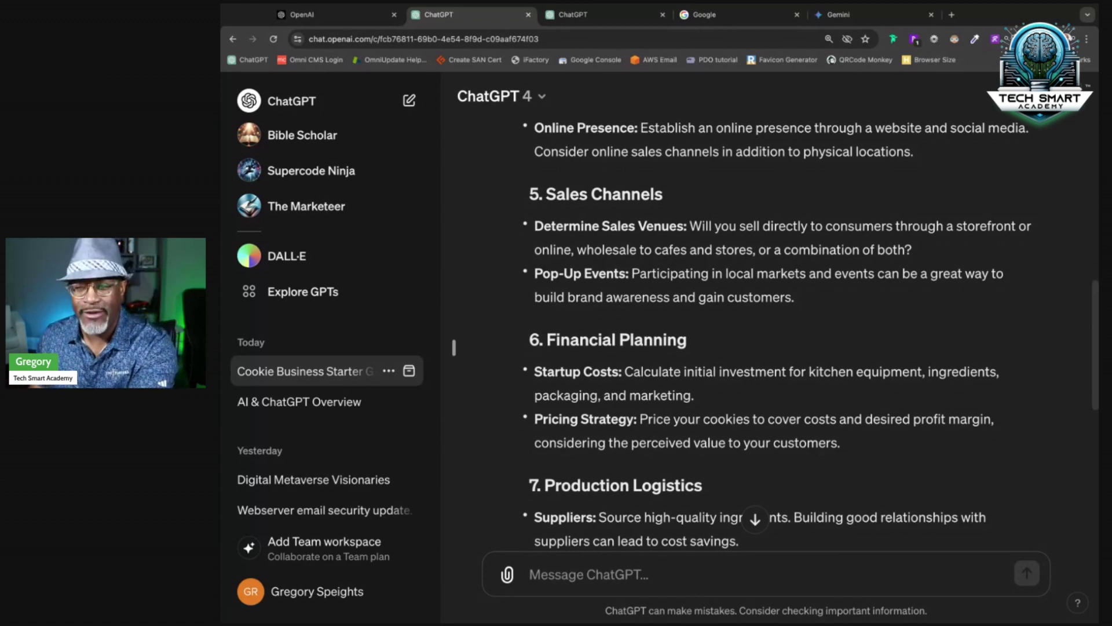
pyautogui.scroll(-1, 781, 335)
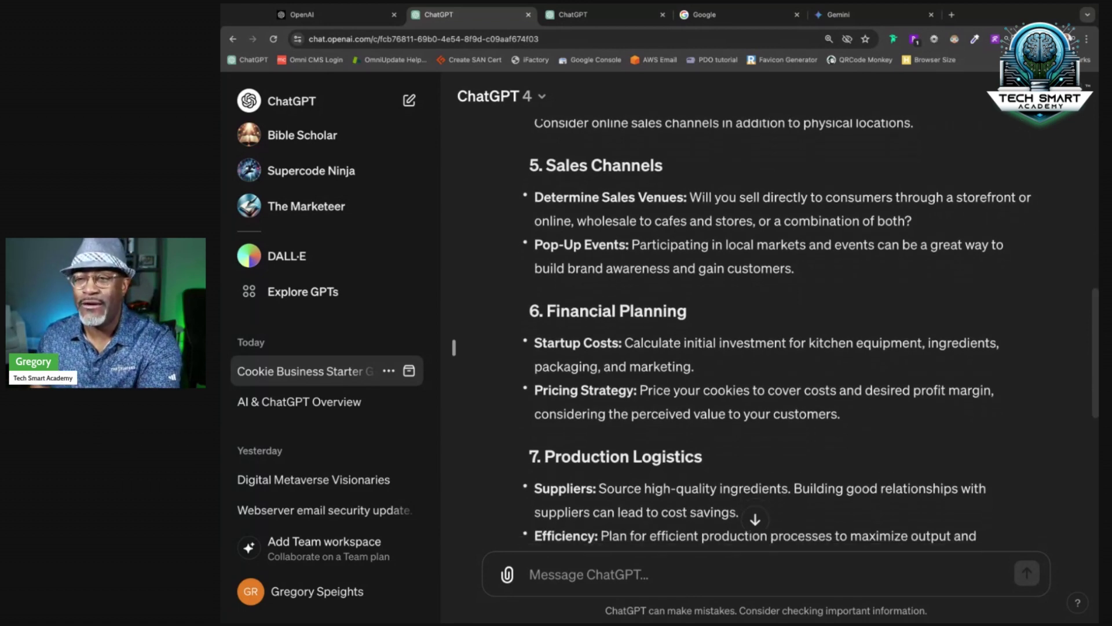
# Step: Send the follow-up question "Can you expound more about sales channels?" in the same chat
pyautogui.click(650, 568)
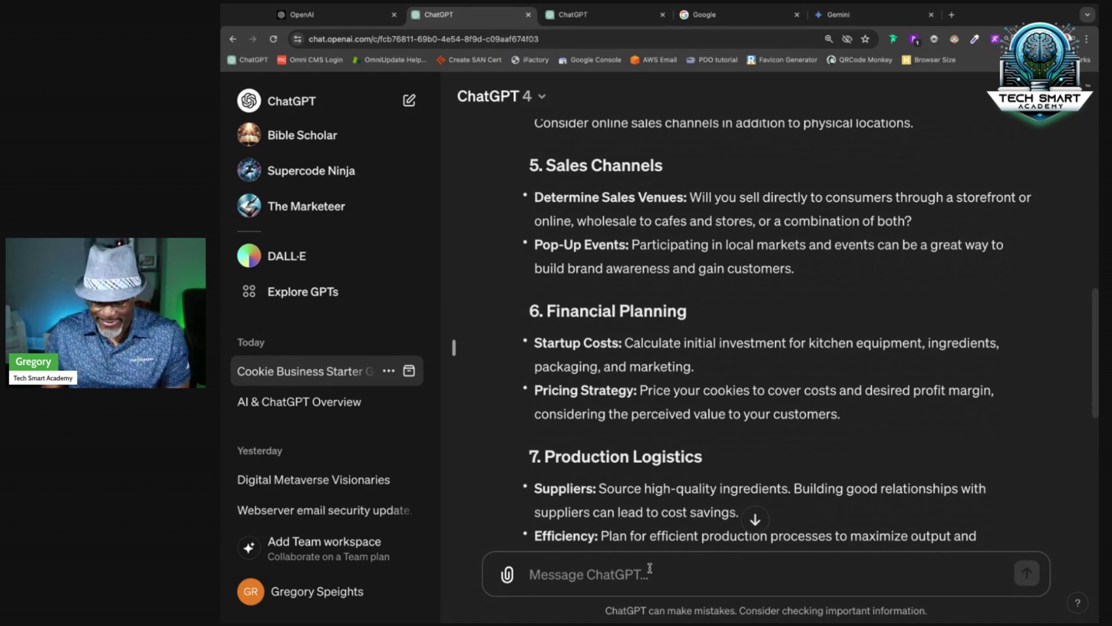
pyautogui.write('Can cyou')
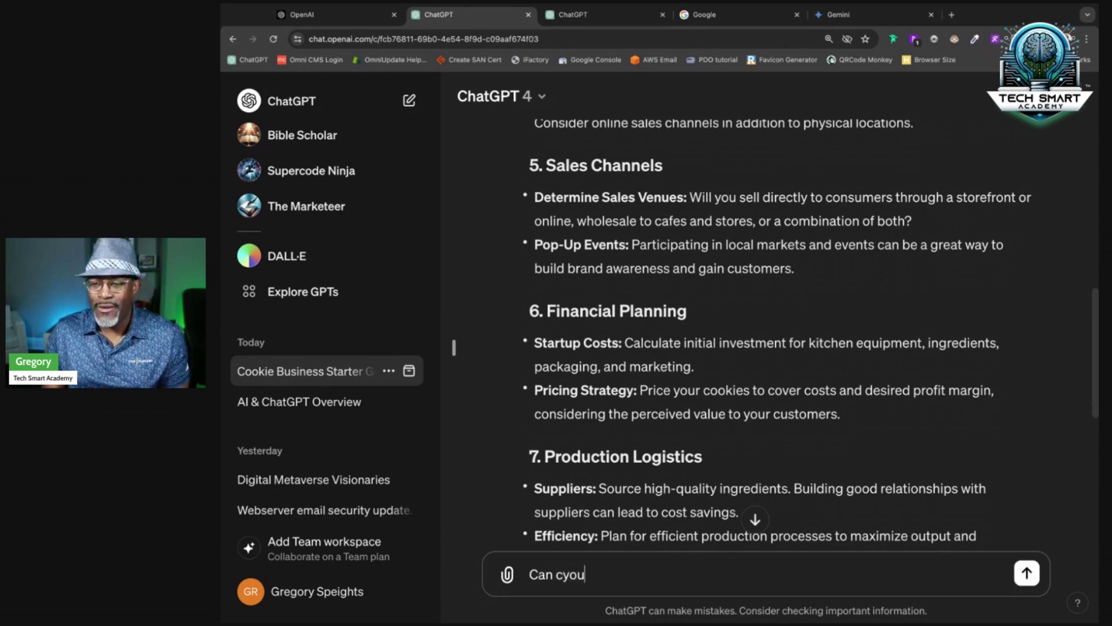
pyautogui.press('BackSpace')
pyautogui.press('BackSpace')
pyautogui.press('BackSpace')
pyautogui.press('BackSpace')
pyautogui.write('you expoun')
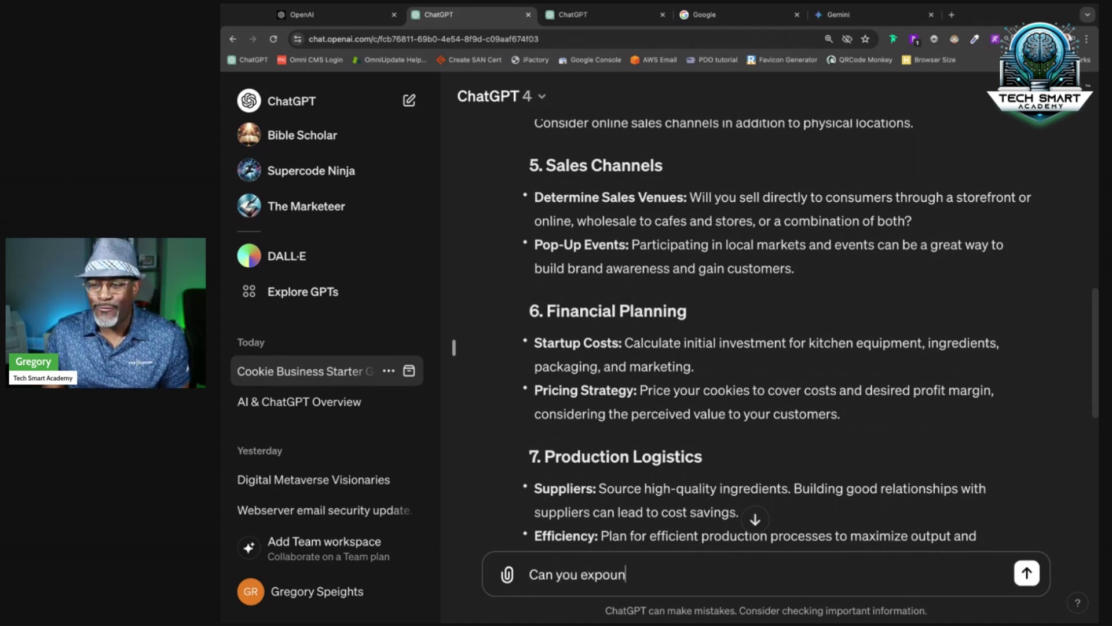
pyautogui.write('d more about sale')
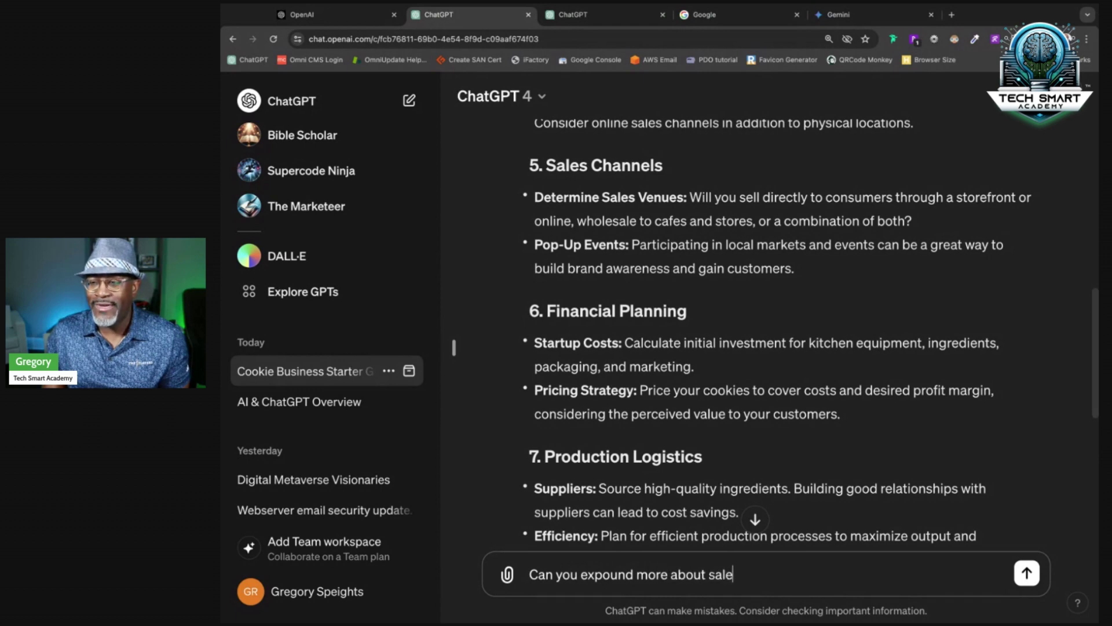
pyautogui.write('s channel')
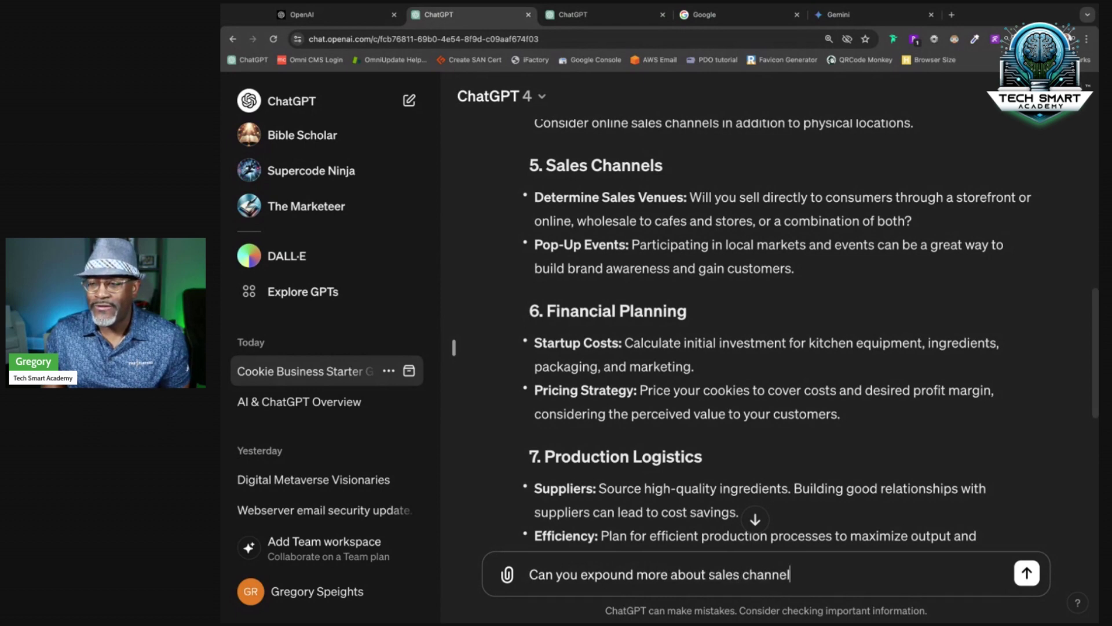
pyautogui.write('s?')
pyautogui.press('Return')
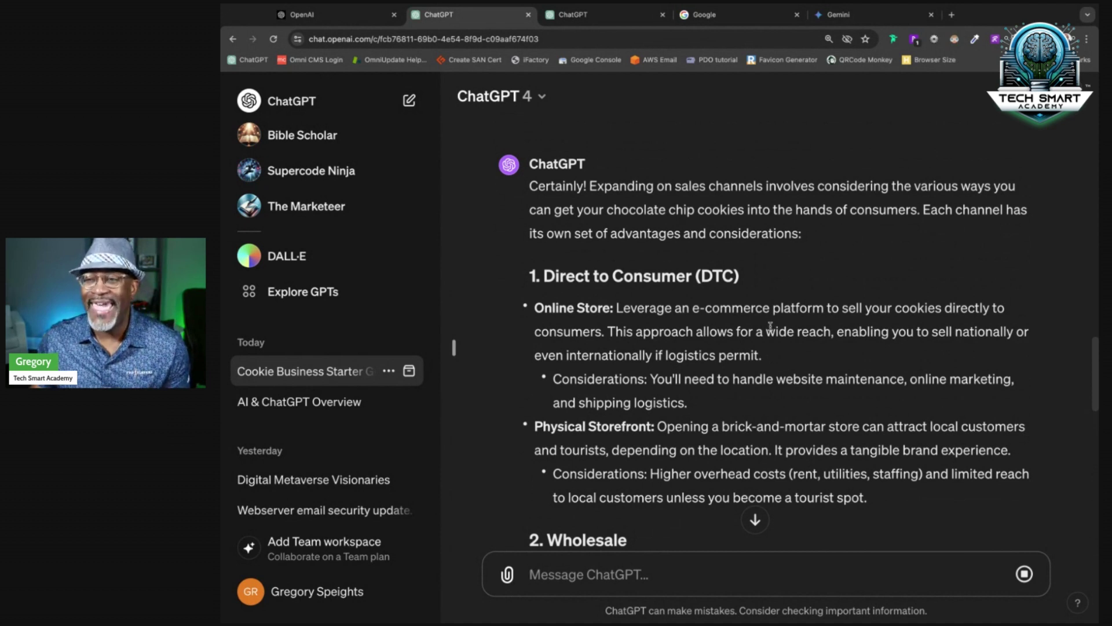
# Step: Read the Direct to Consumer (DTC) and Wholesale sections of the sales channels response
pyautogui.scroll(-1, 771, 325)
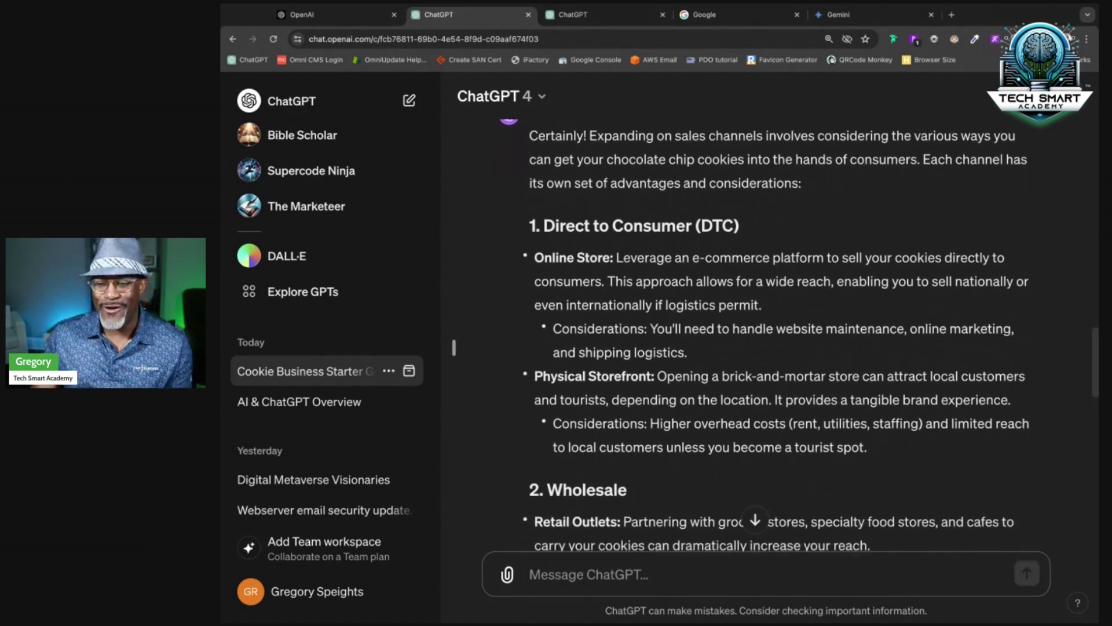
pyautogui.scroll(-1, 771, 325)
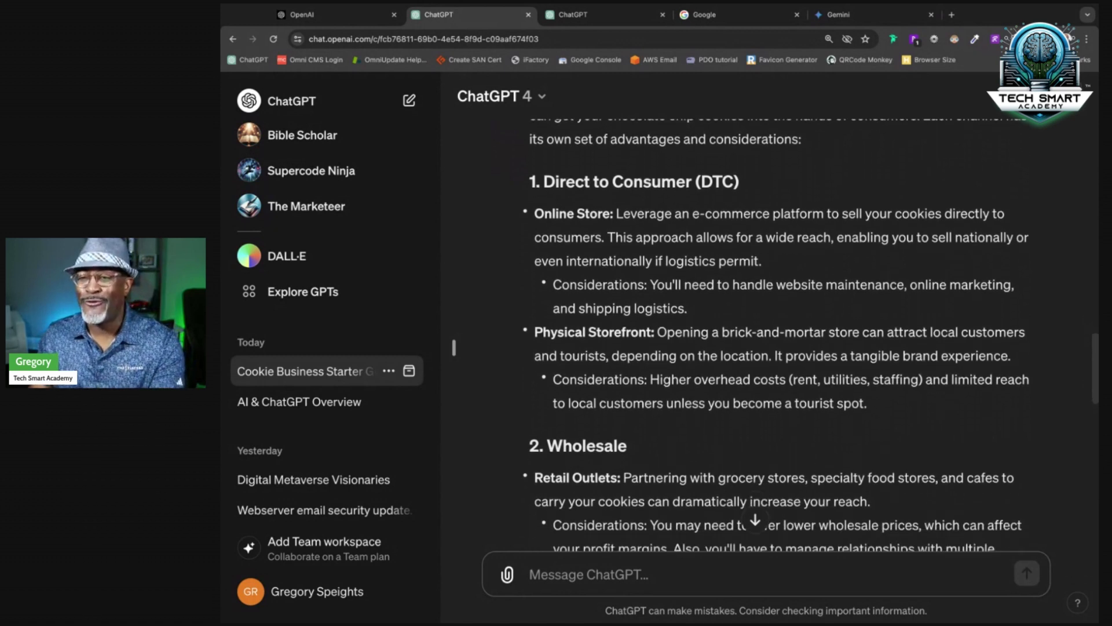
pyautogui.scroll(-2, 771, 325)
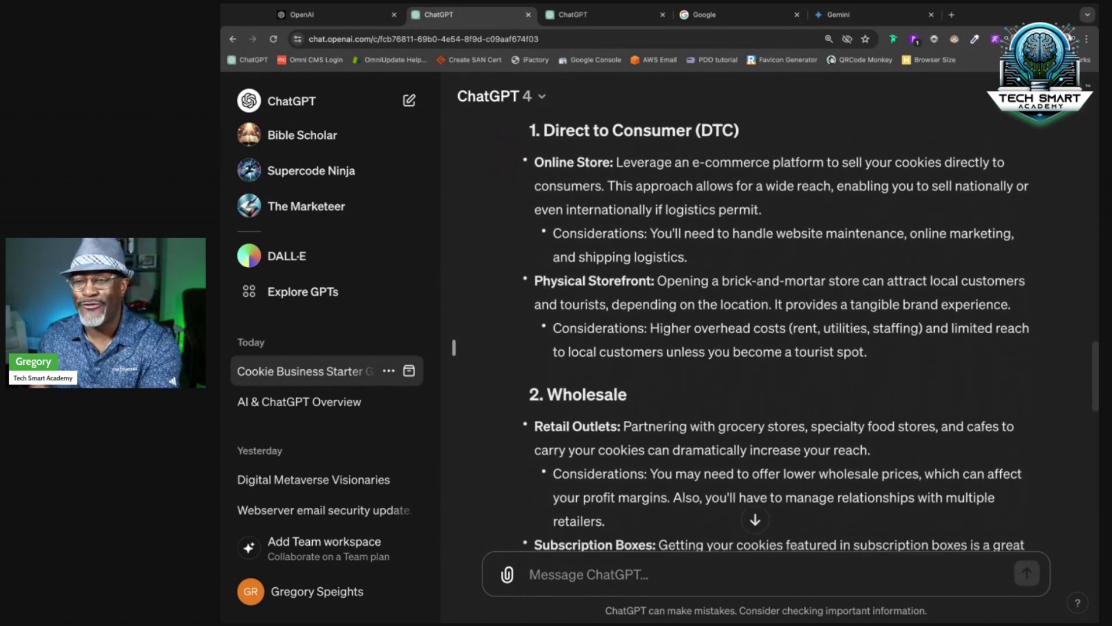
pyautogui.scroll(-2, 730, 356)
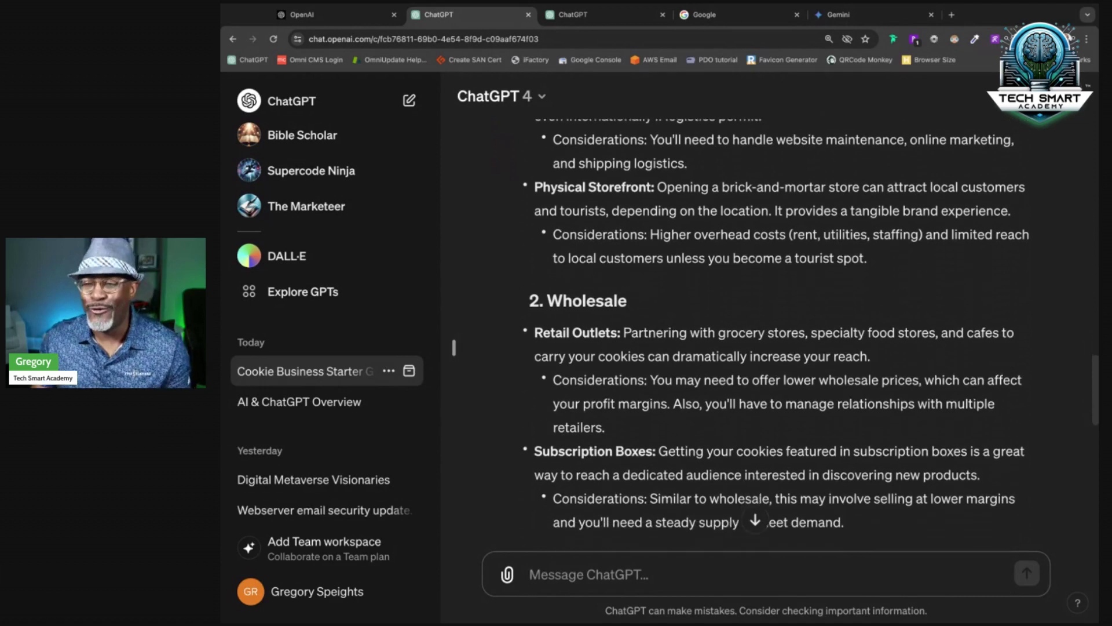
pyautogui.scroll(-1, 719, 363)
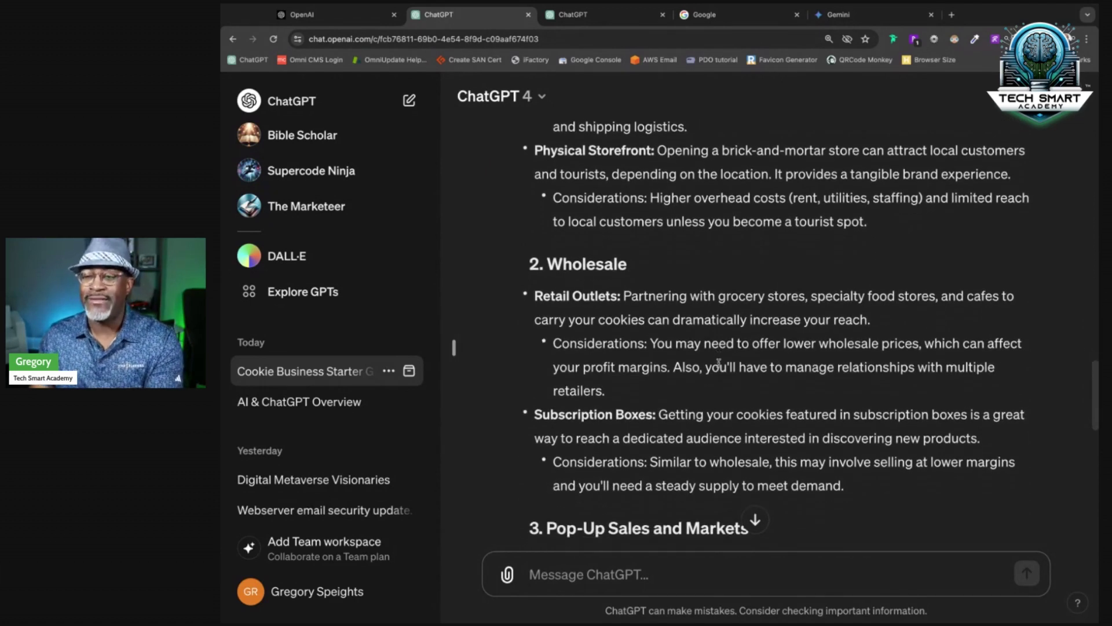
pyautogui.scroll(-1, 719, 363)
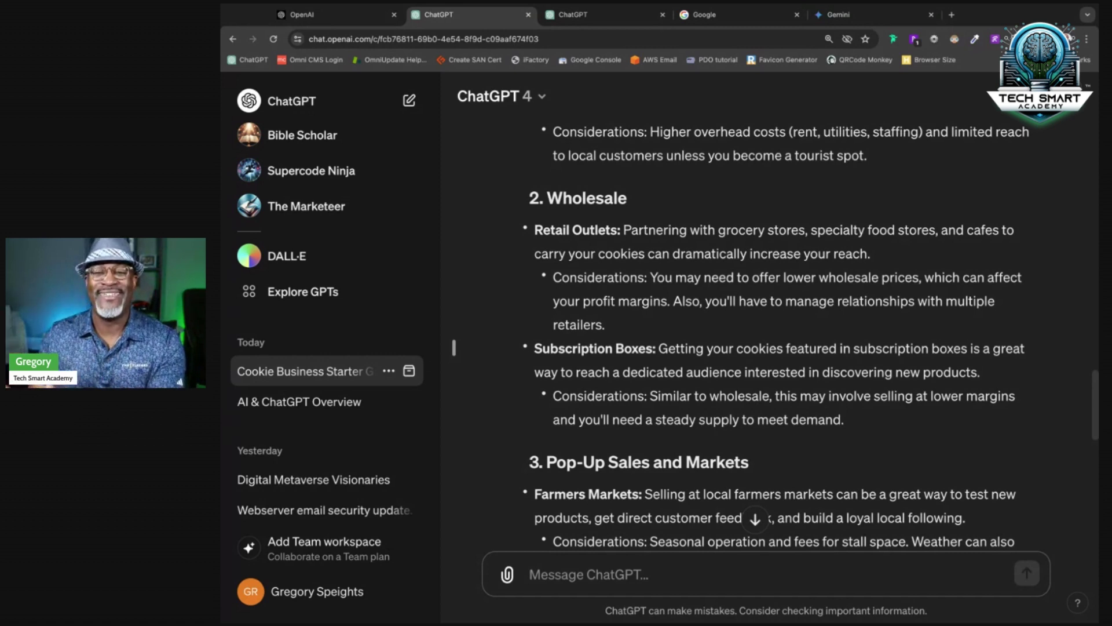
# Step: Read the sales channels response from Pop-Up Sales and Markets through Catering and Custom Orders and its closing paragraph
pyautogui.scroll(-3, 737, 364)
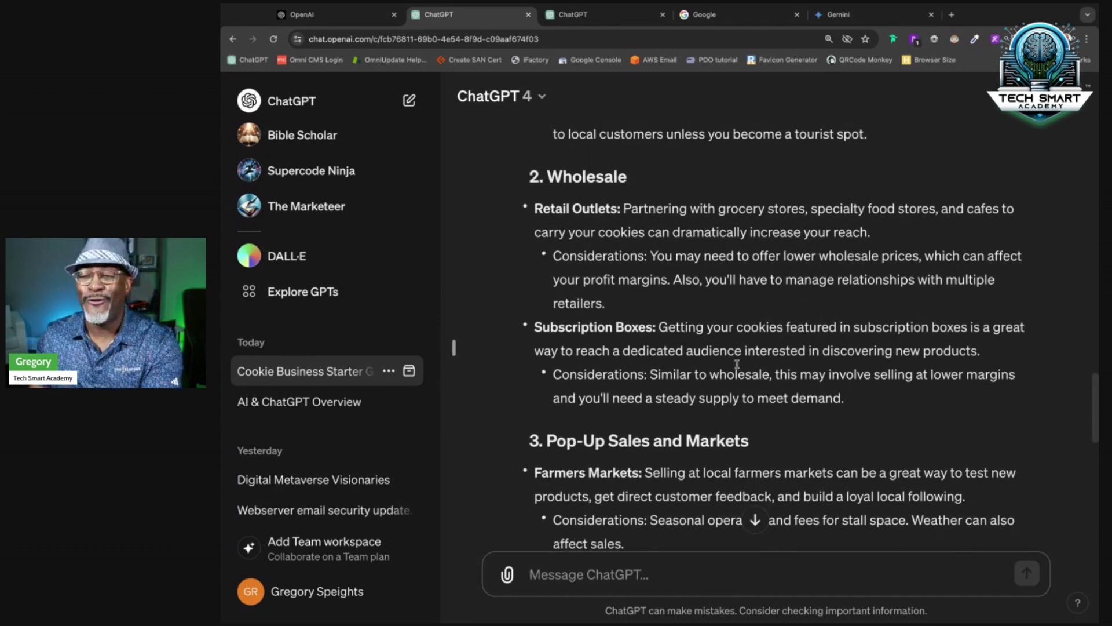
pyautogui.scroll(-3, 734, 367)
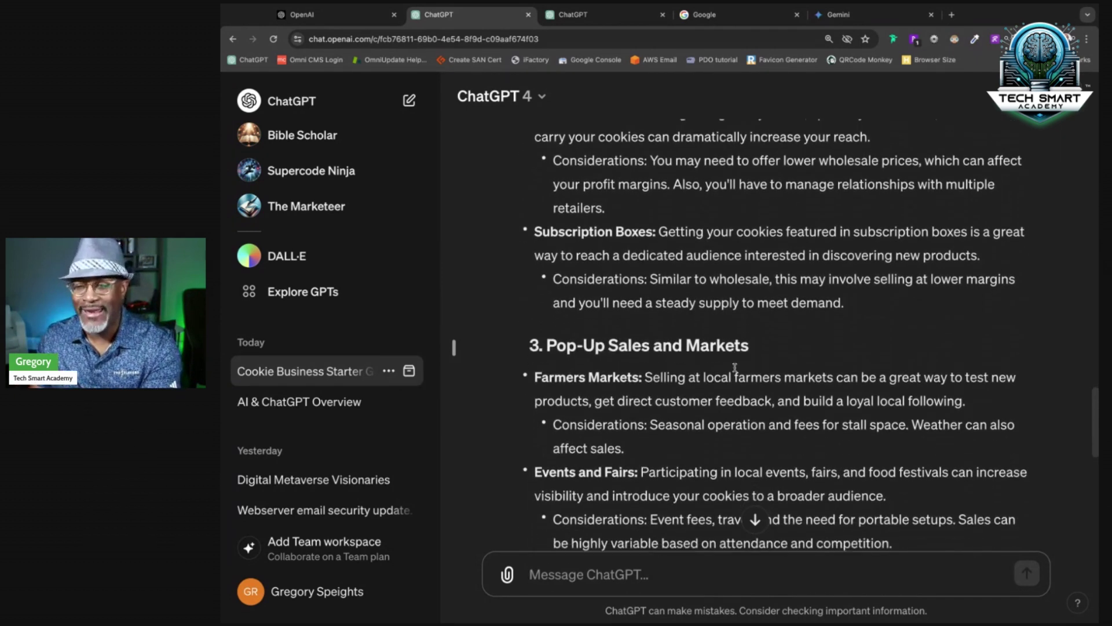
pyautogui.scroll(-4, 736, 365)
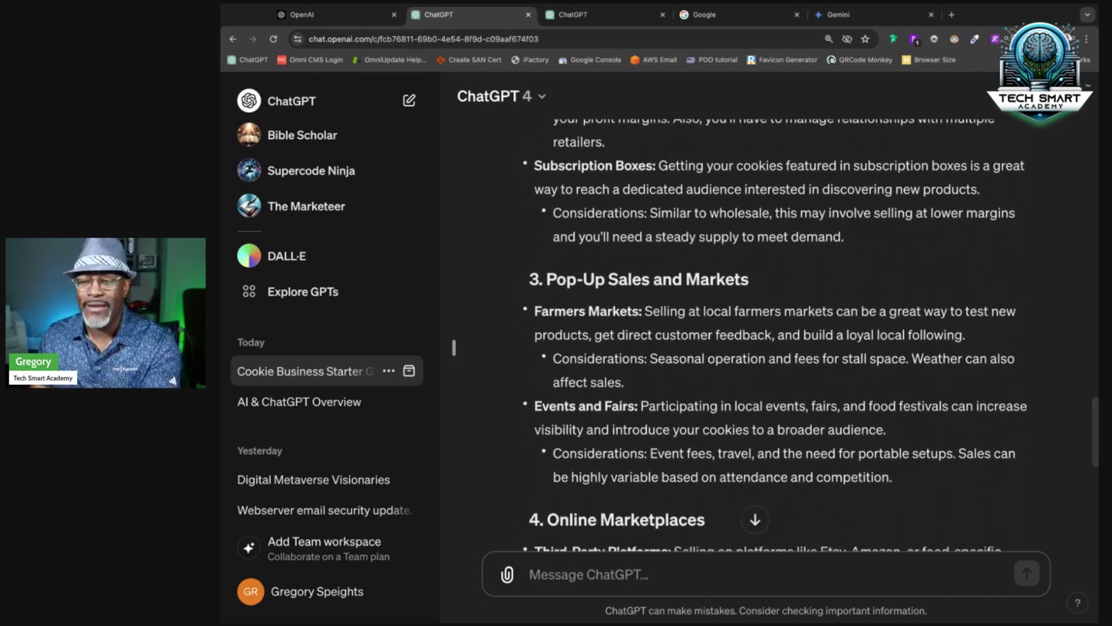
pyautogui.scroll(-3, 736, 365)
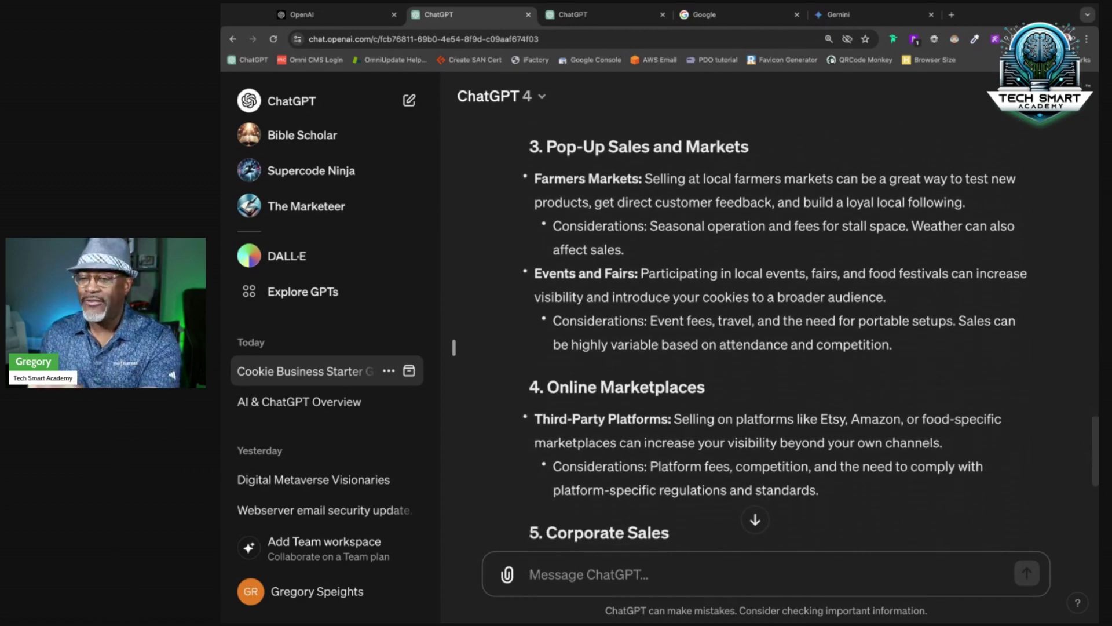
pyautogui.scroll(6, 735, 365)
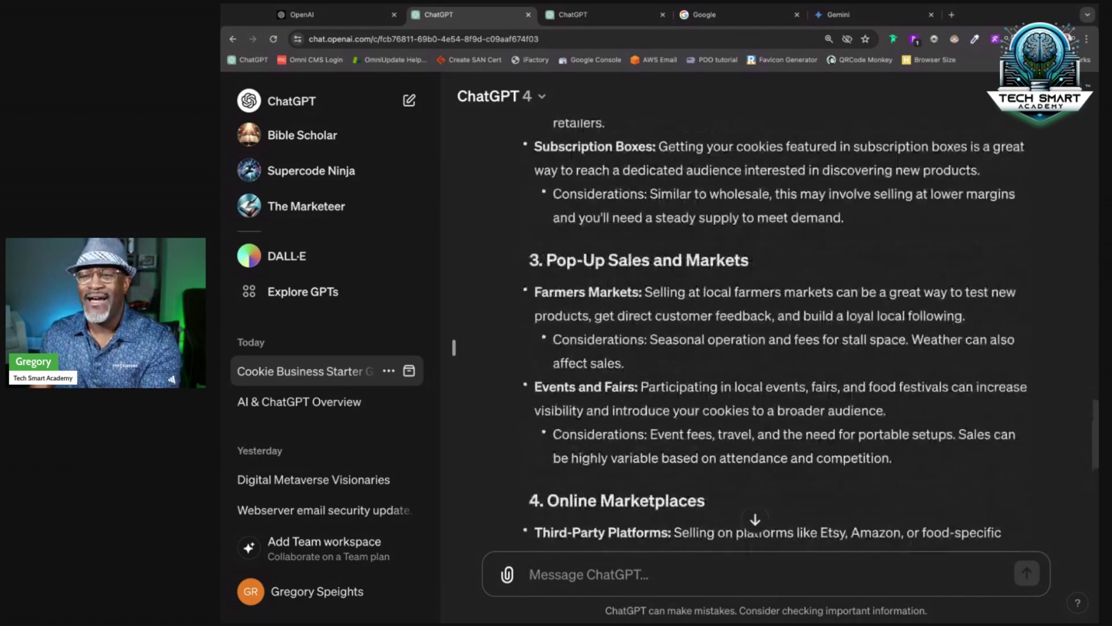
pyautogui.scroll(-5, 736, 365)
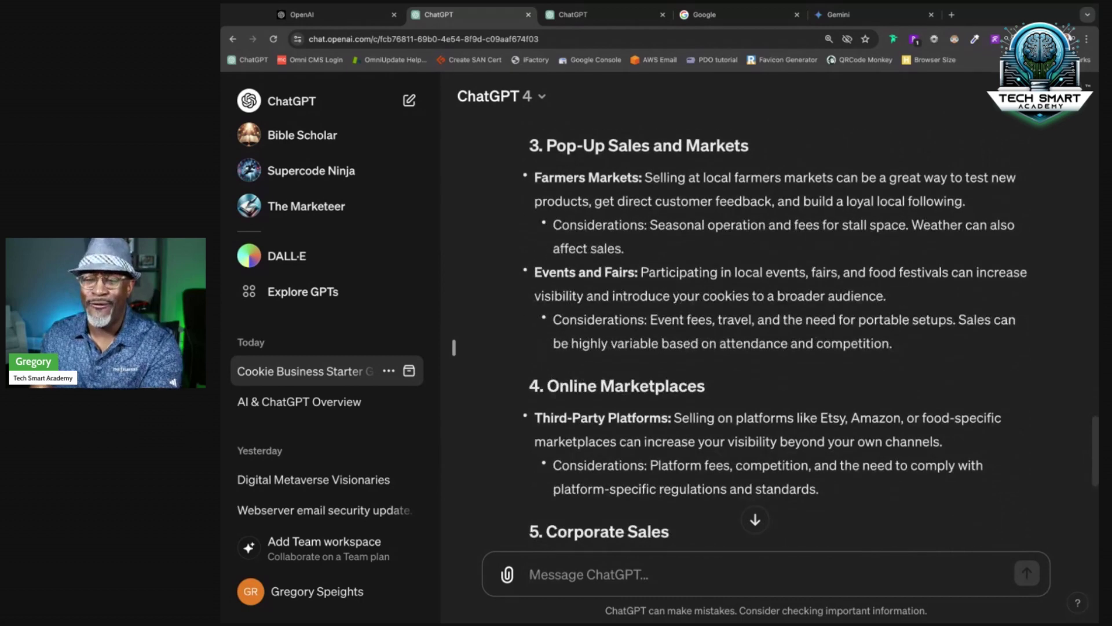
pyautogui.scroll(-7, 454, 347)
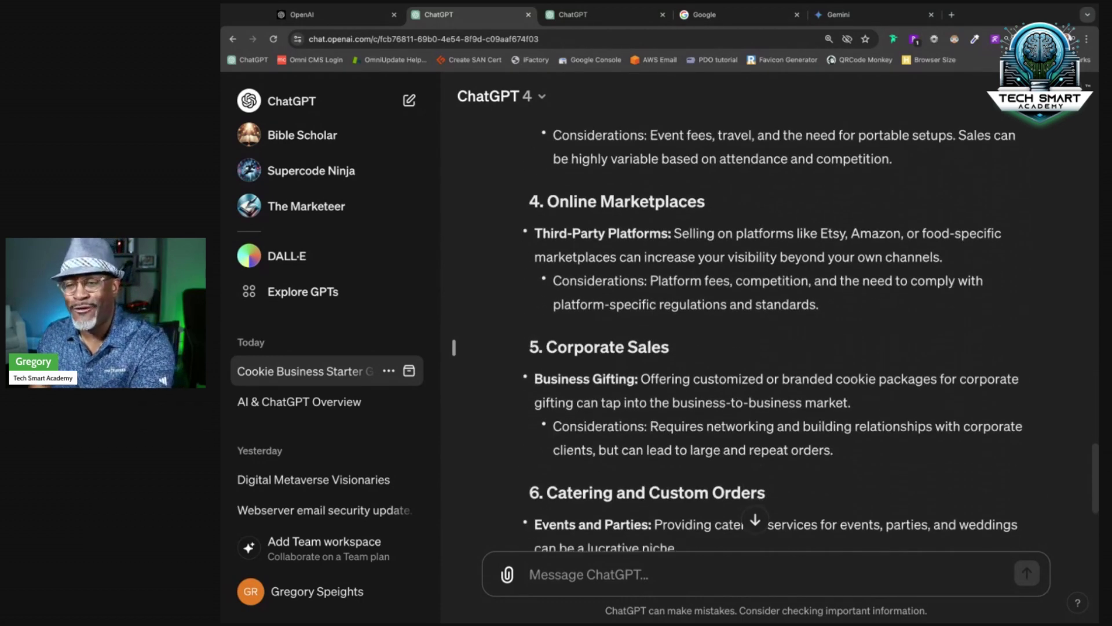
pyautogui.scroll(-5, 454, 347)
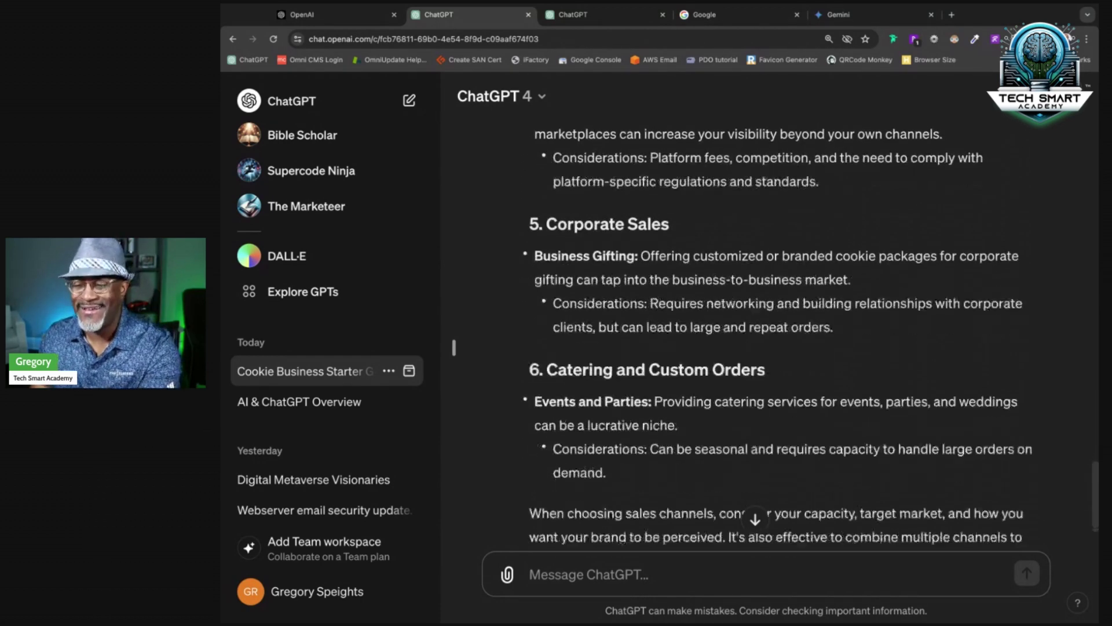
pyautogui.scroll(-3, 454, 348)
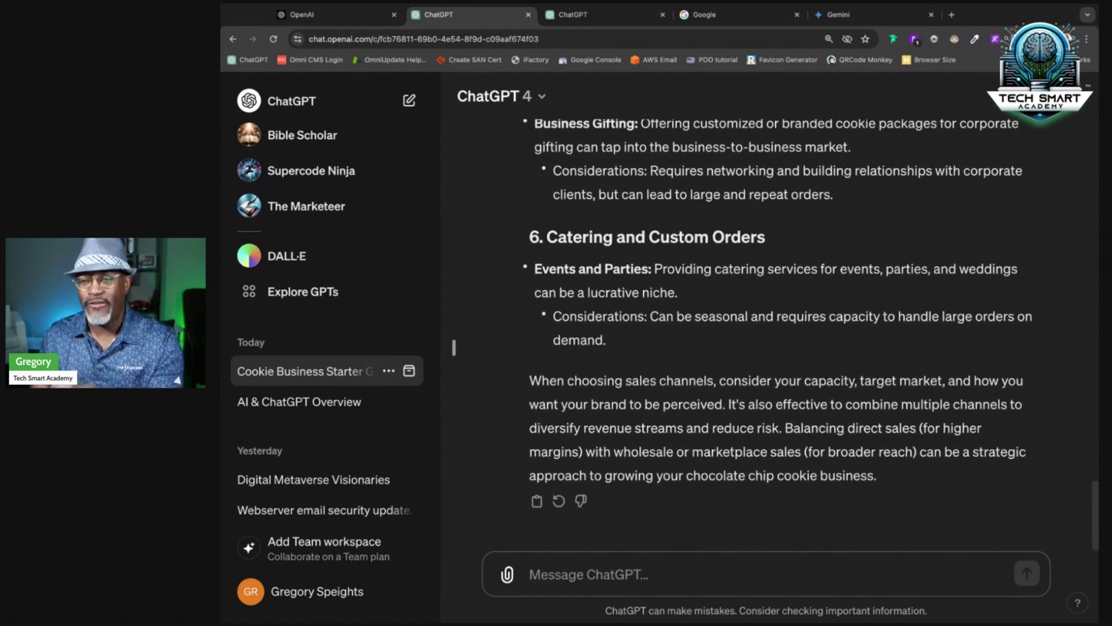
# Step: Go back through the sales channels response to the follow-up question and the end of the first response
pyautogui.scroll(7, 453, 347)
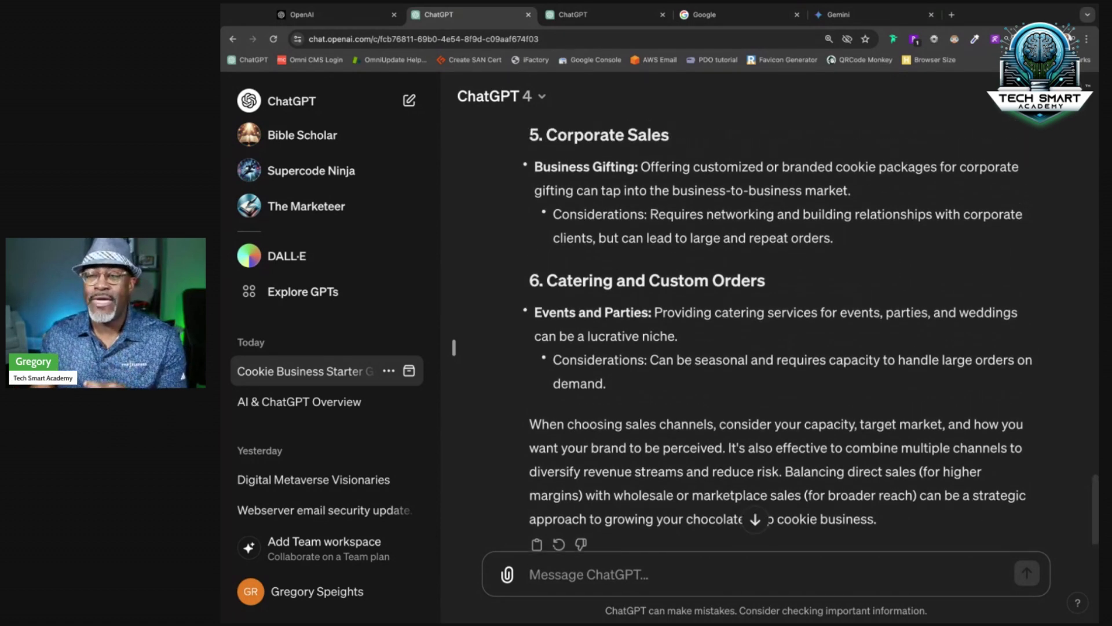
pyautogui.scroll(20, 454, 347)
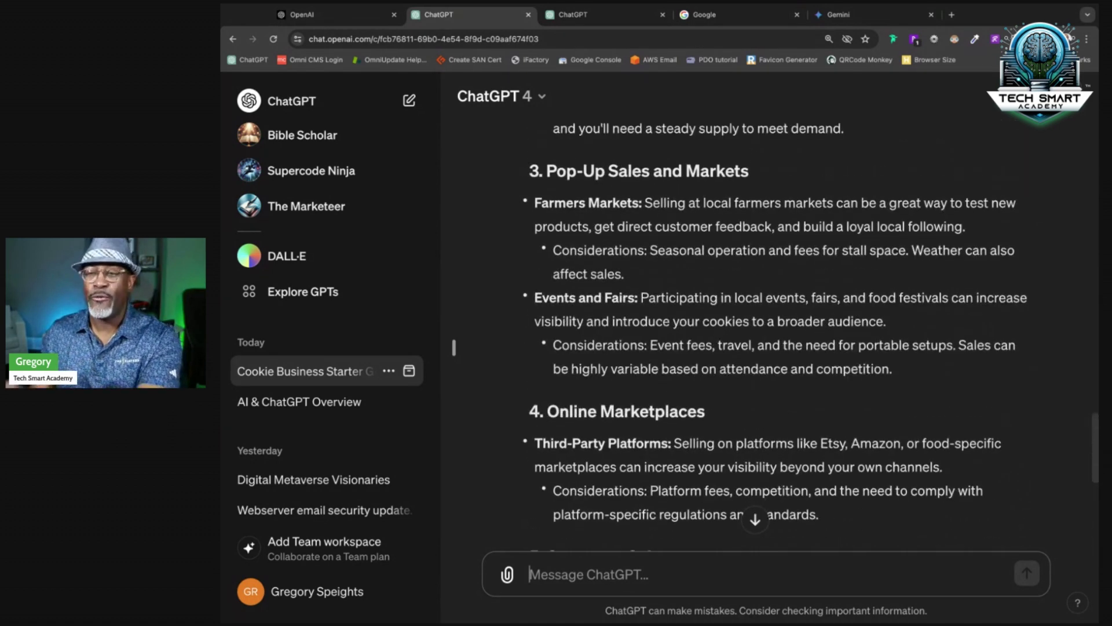
pyautogui.scroll(12, 454, 348)
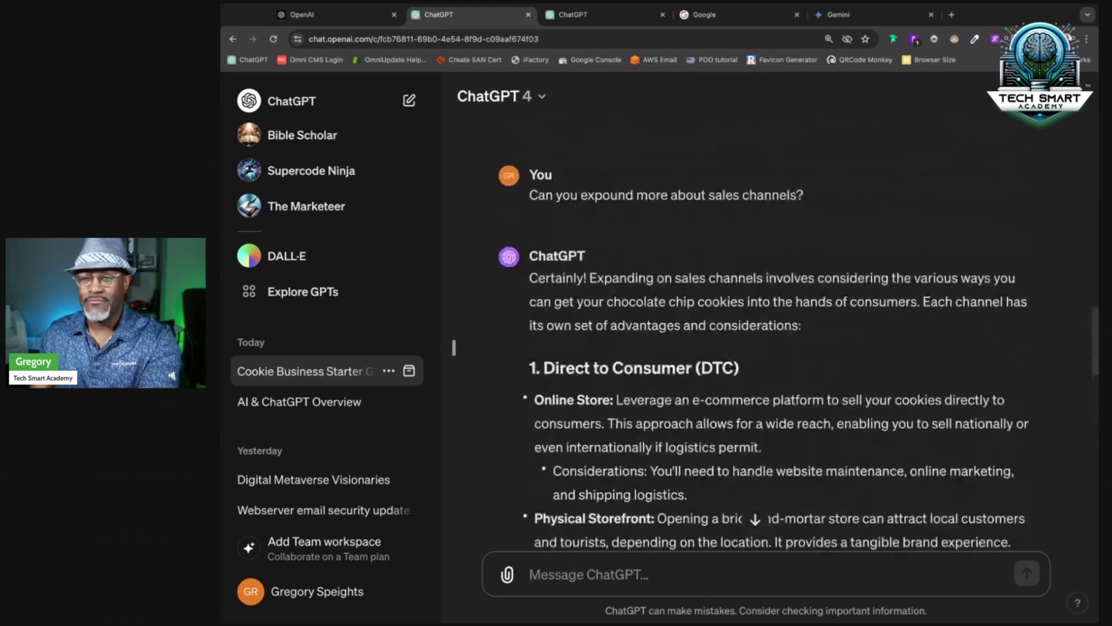
pyautogui.scroll(5, 454, 347)
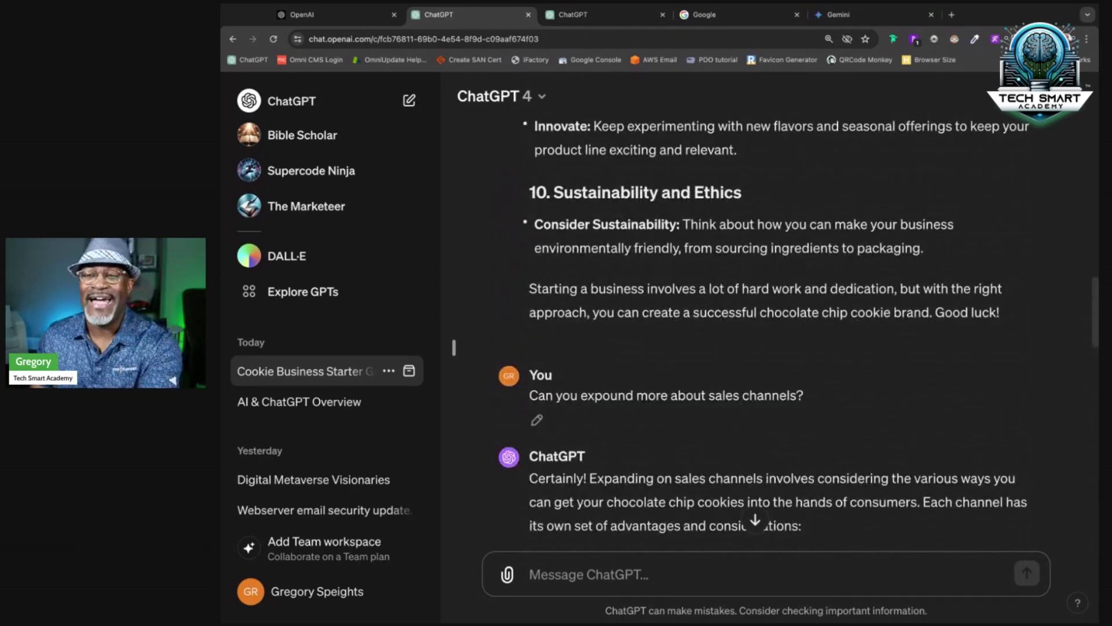
pyautogui.scroll(1, 454, 348)
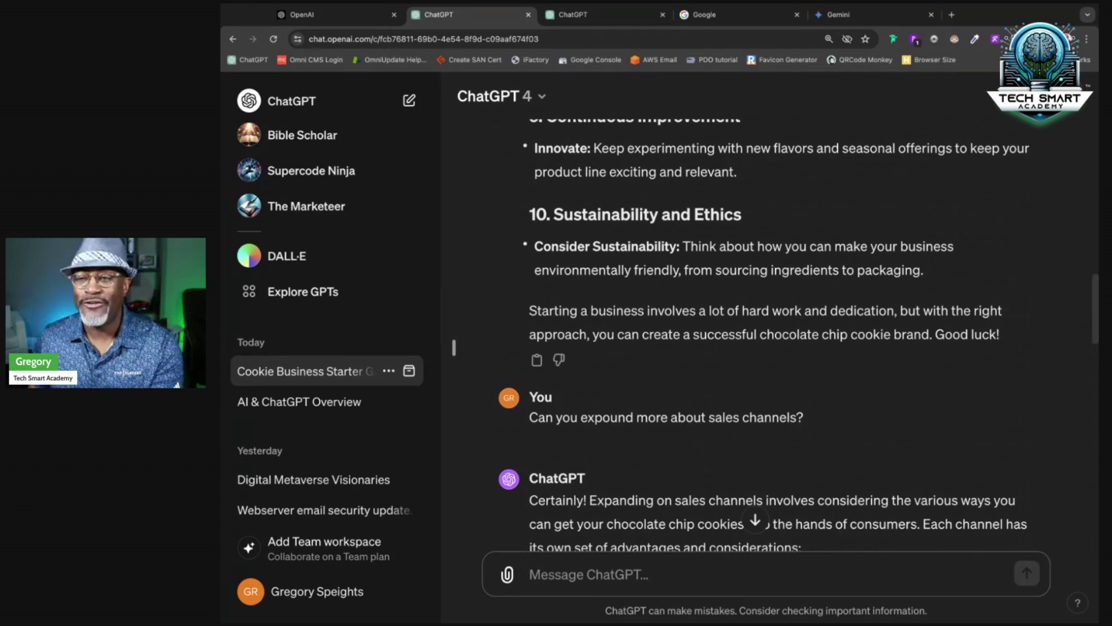
# Step: Look over the sales channels response again from Direct to Consumer (DTC) through Online Marketplaces, and return to the start of the first response
pyautogui.scroll(-8, 453, 348)
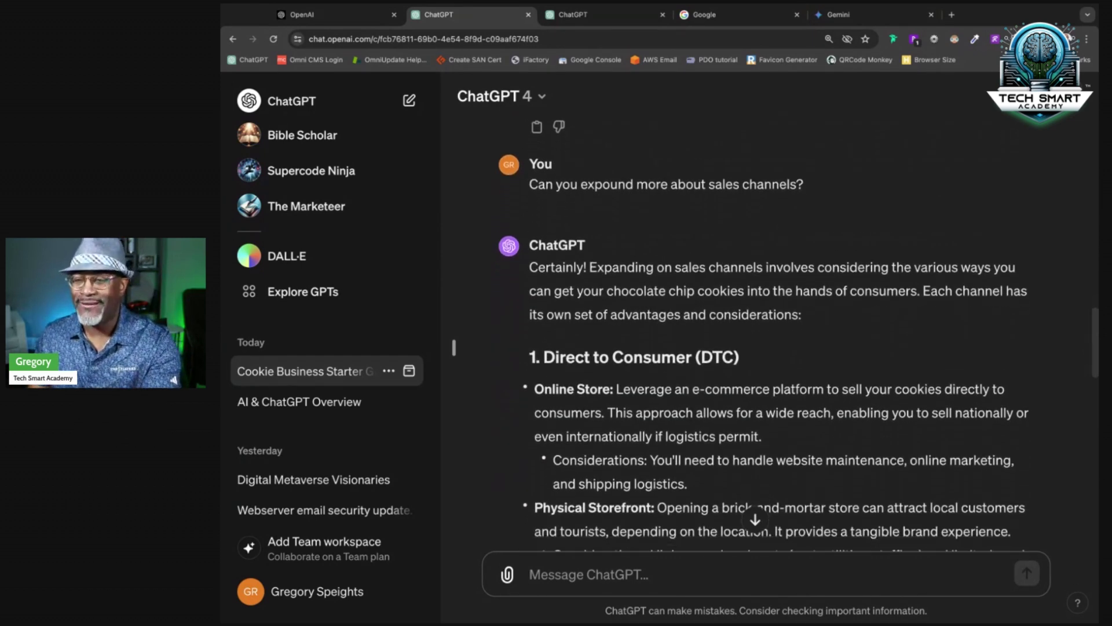
pyautogui.scroll(-8, 453, 348)
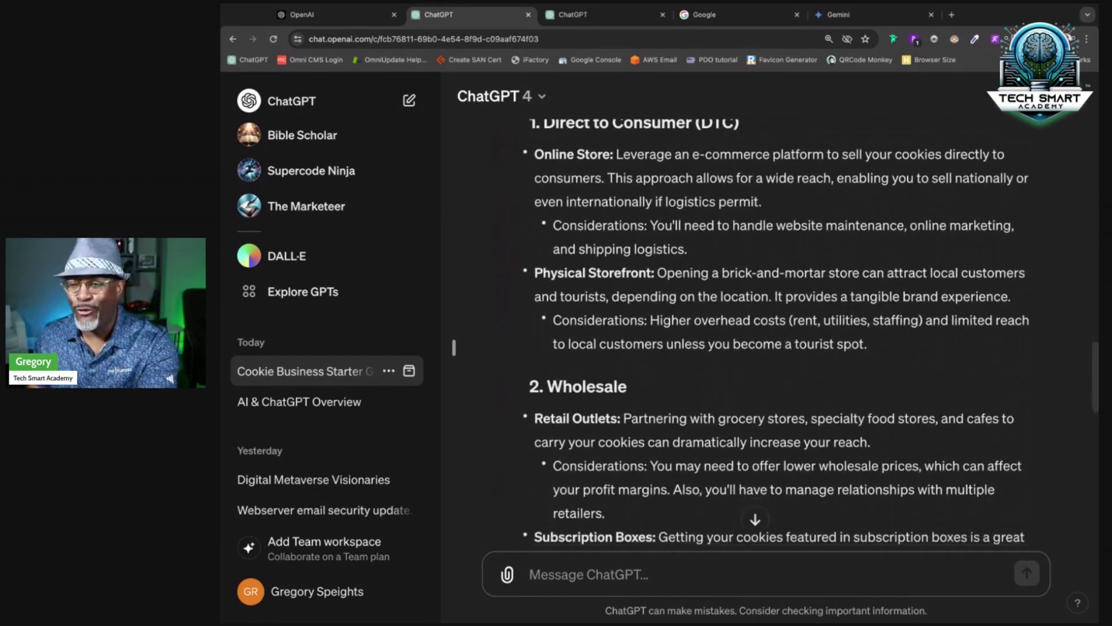
pyautogui.scroll(-10, 453, 348)
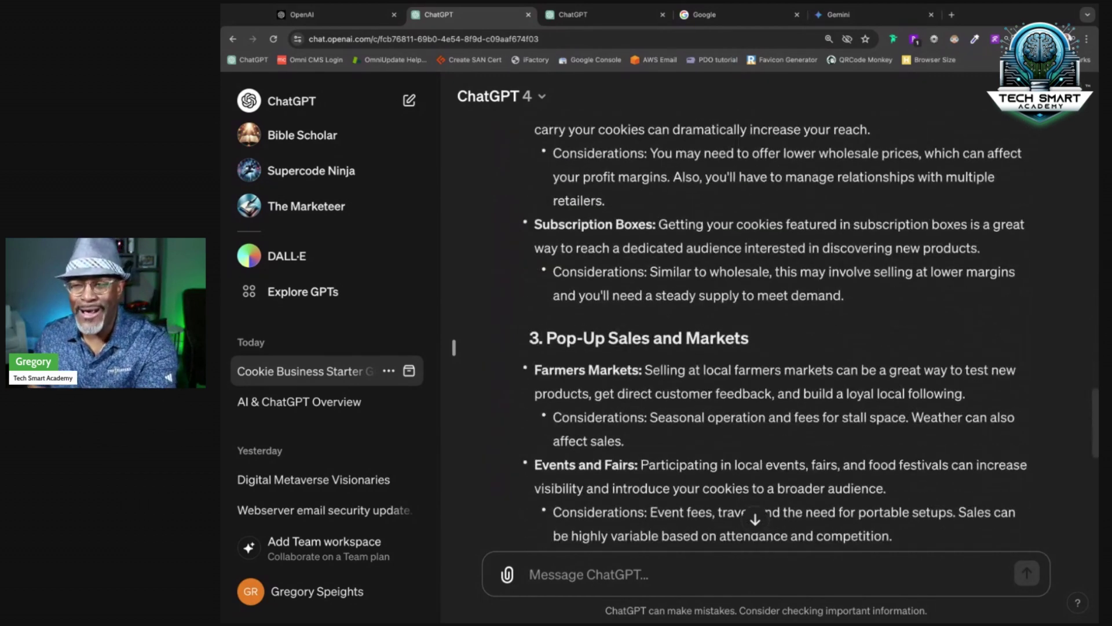
pyautogui.scroll(-6, 453, 348)
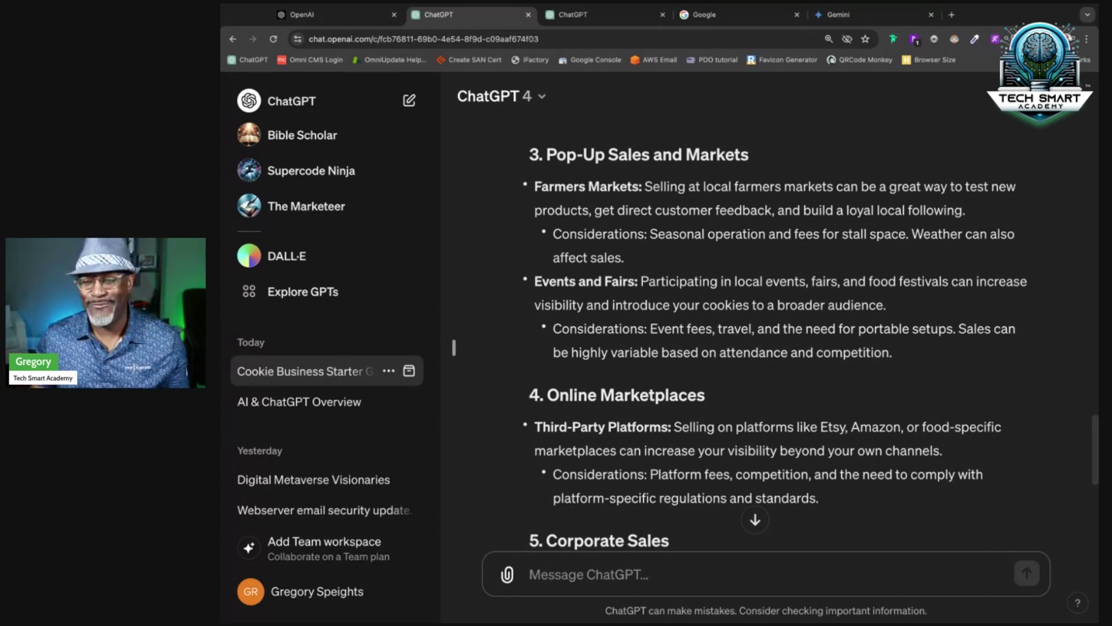
pyautogui.scroll(6, 775, 348)
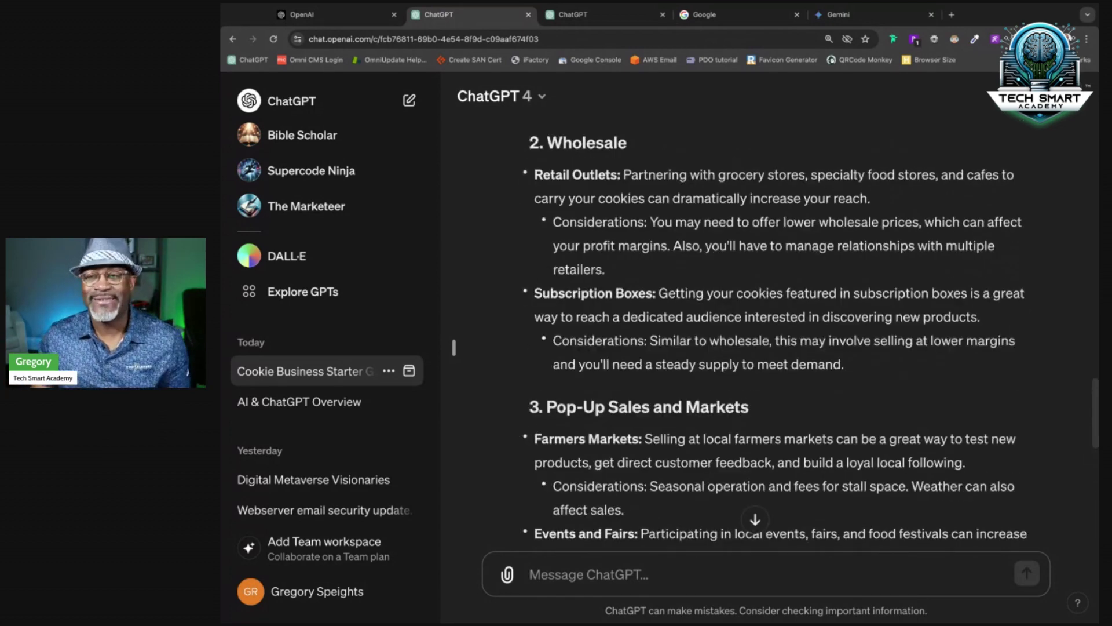
pyautogui.scroll(8, 775, 347)
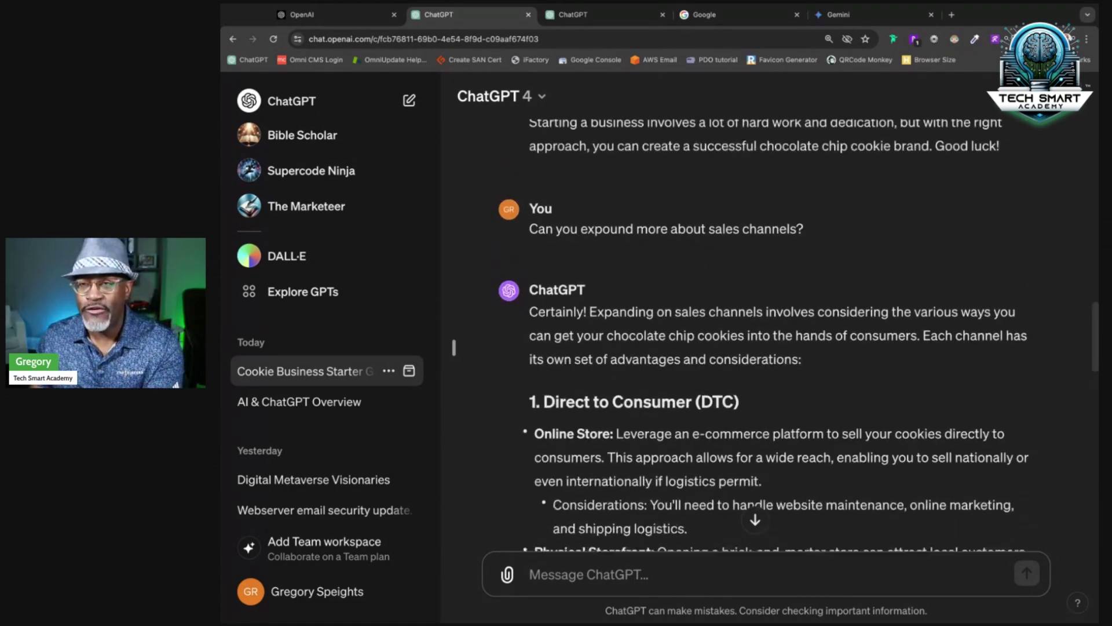
pyautogui.scroll(-20, 775, 348)
pyautogui.scroll(15, 775, 348)
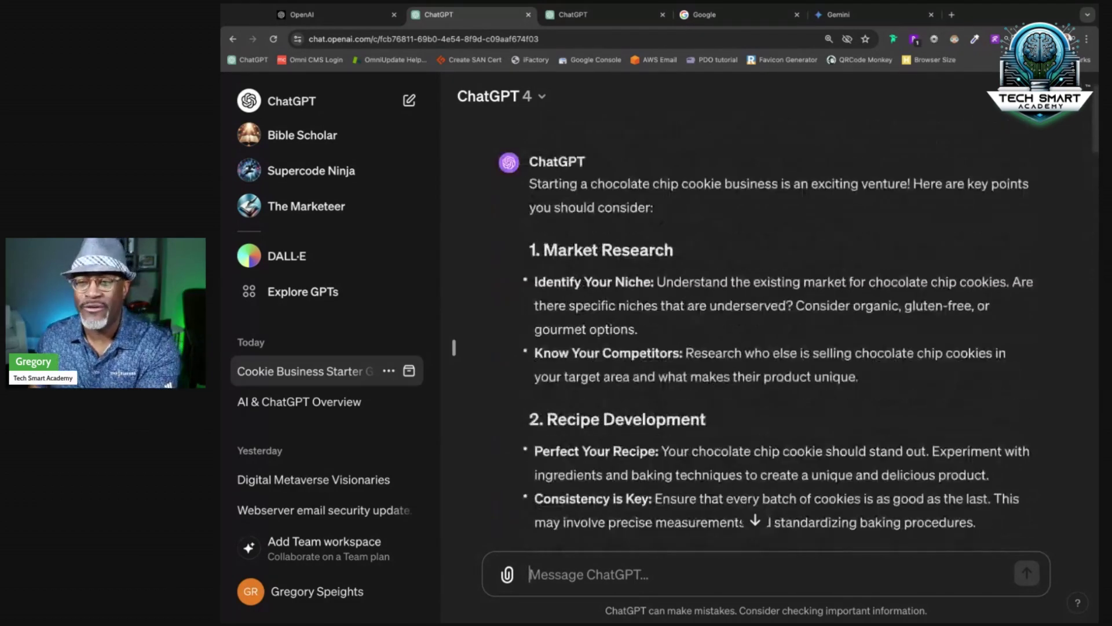
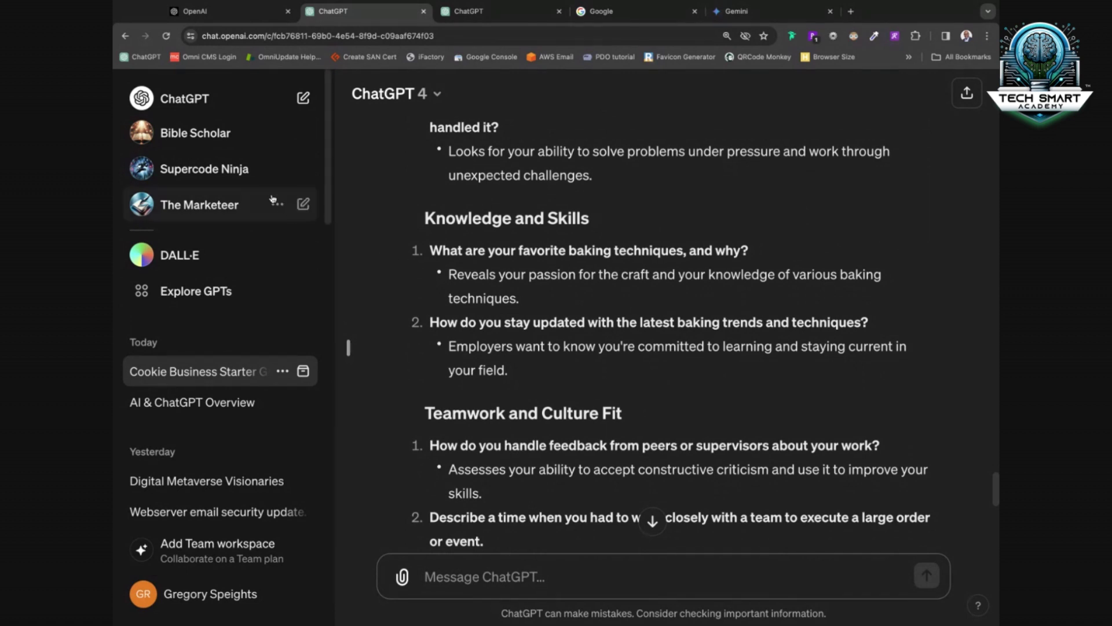
# Step: Open the Bible Scholar GPT and send it the prompt "give me 10 sciptures about love"
pyautogui.click(199, 140)
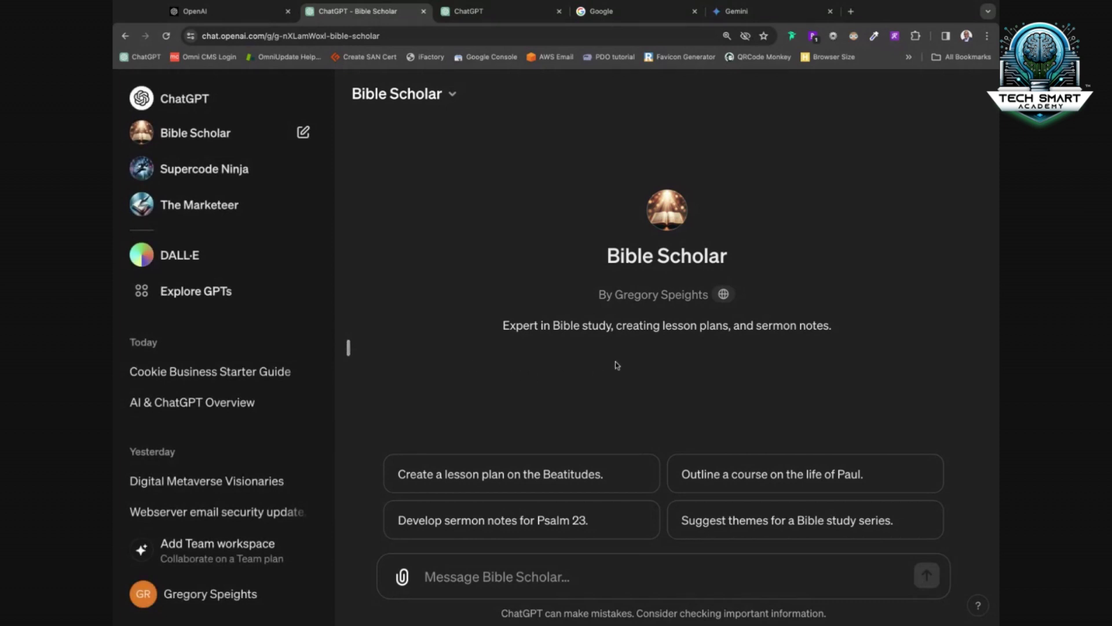
pyautogui.click(541, 581)
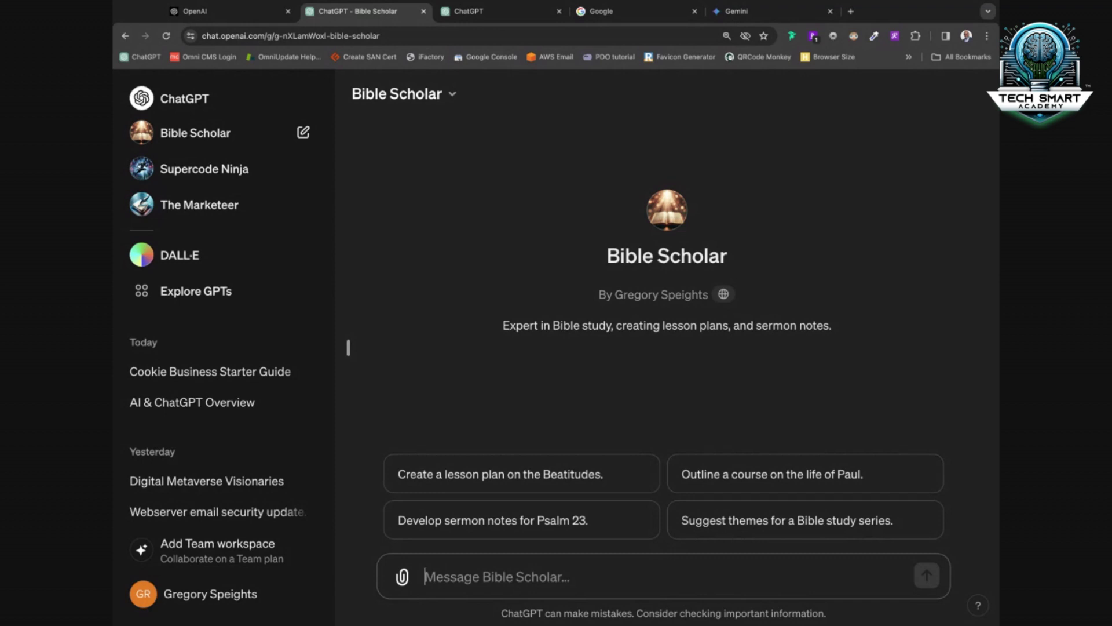
pyautogui.write('give me')
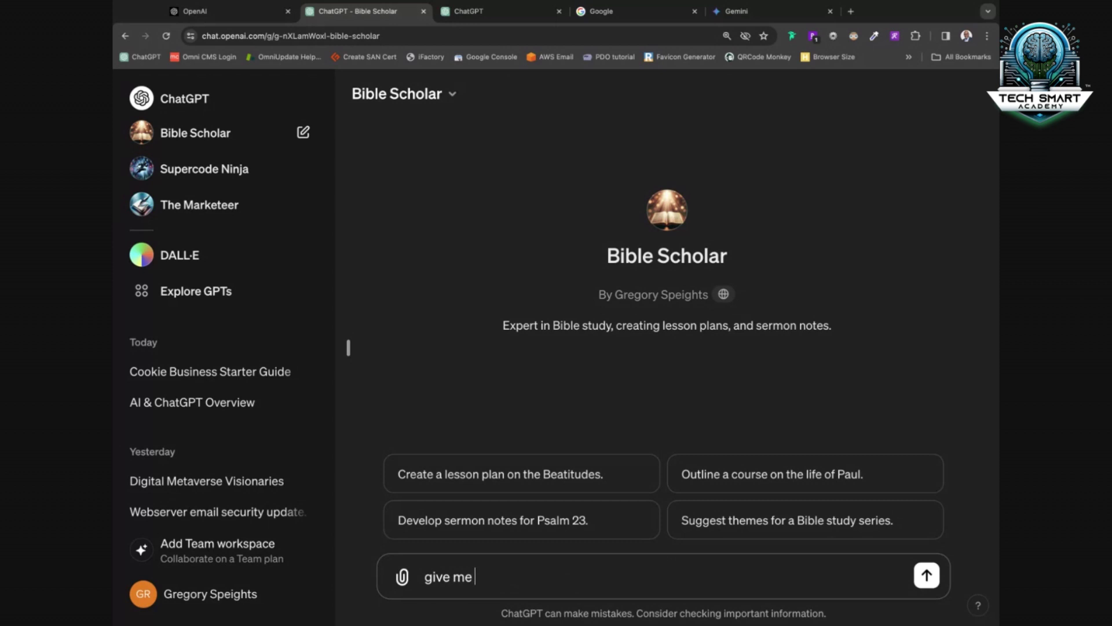
pyautogui.write(' 10 sicrpu')
pyautogui.press('BackSpace')
pyautogui.press('BackSpace')
pyautogui.press('BackSpace')
pyautogui.press('BackSpace')
pyautogui.press('BackSpace')
pyautogui.write('ciptures ')
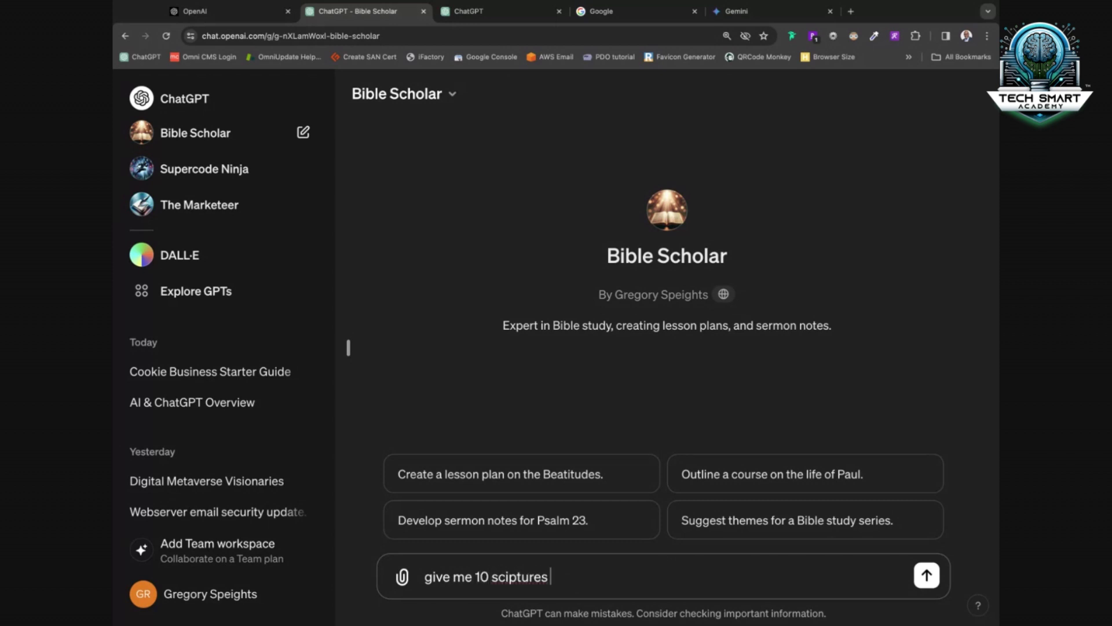
pyautogui.write('about love')
pyautogui.press('Return')
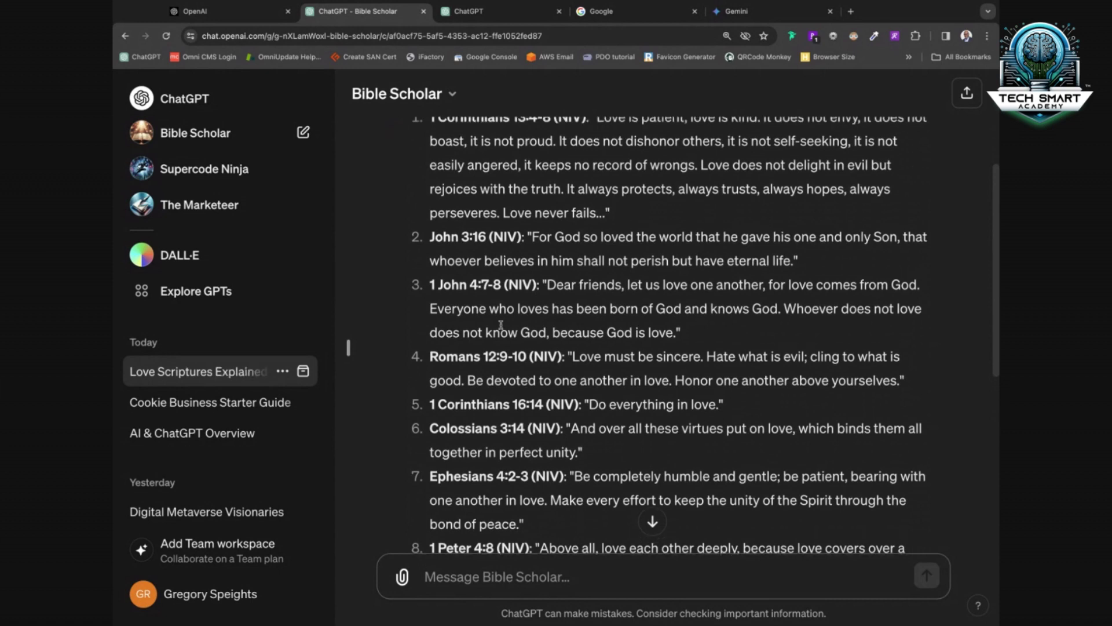
# Step: Read the scriptures response down to Song of Solomon 8:6-7, and open the Supercode Ninja GPT to view its start page
pyautogui.scroll(-2, 500, 325)
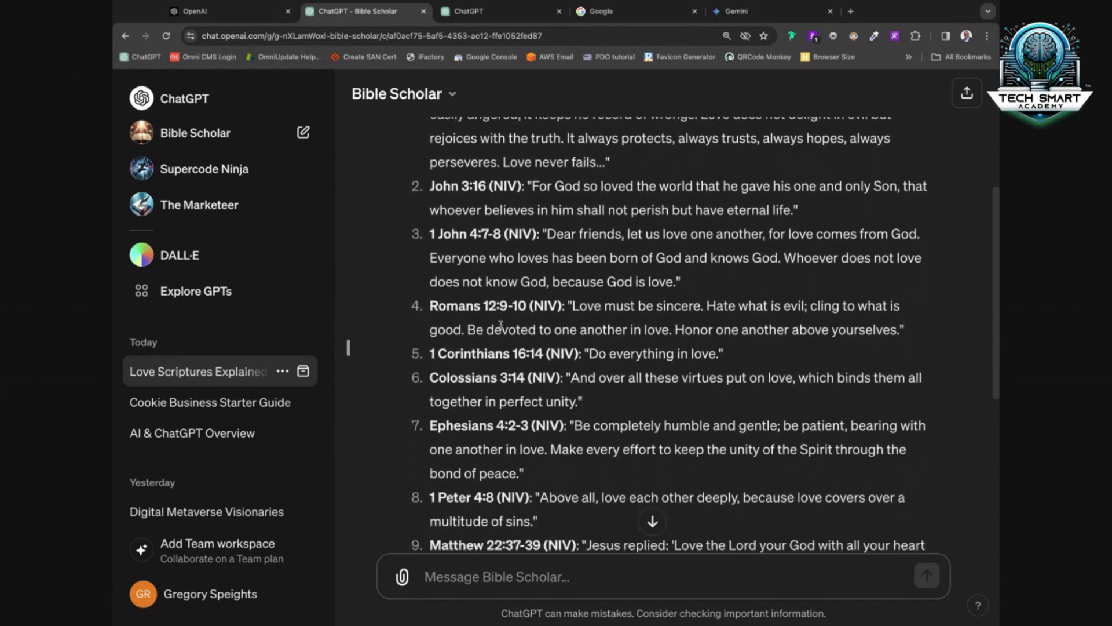
pyautogui.scroll(-1, 501, 324)
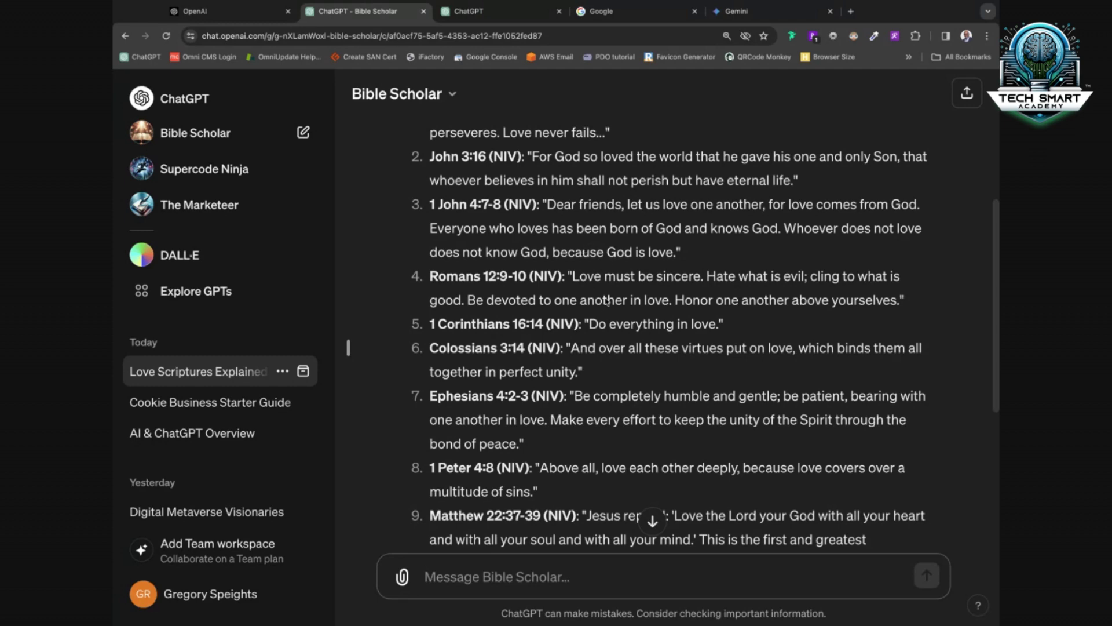
pyautogui.scroll(-2, 605, 316)
pyautogui.scroll(-5, 605, 316)
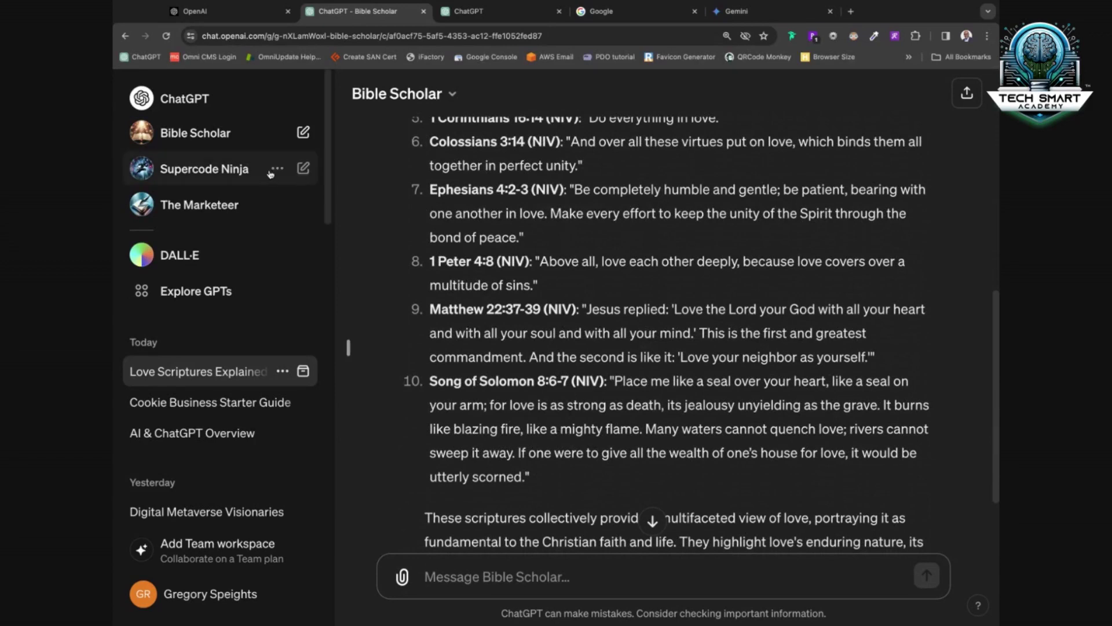
pyautogui.click(185, 176)
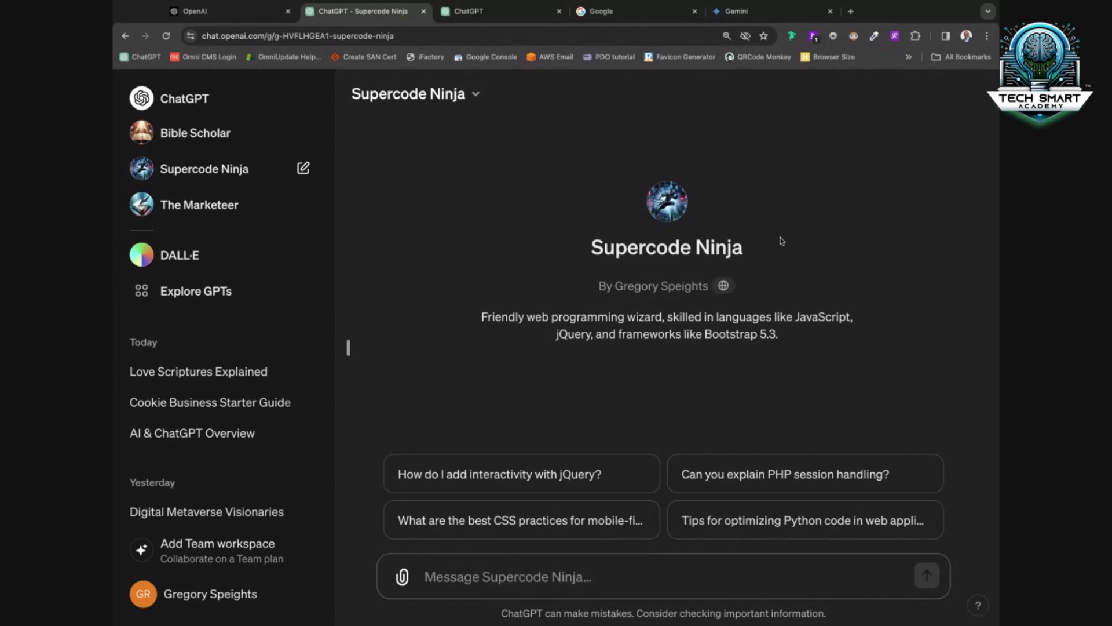
# Step: Send The Marketeer GPT the prompt "give me 5 taglines I can use for my chocolate chip cookie business" and read its response
pyautogui.click(216, 207)
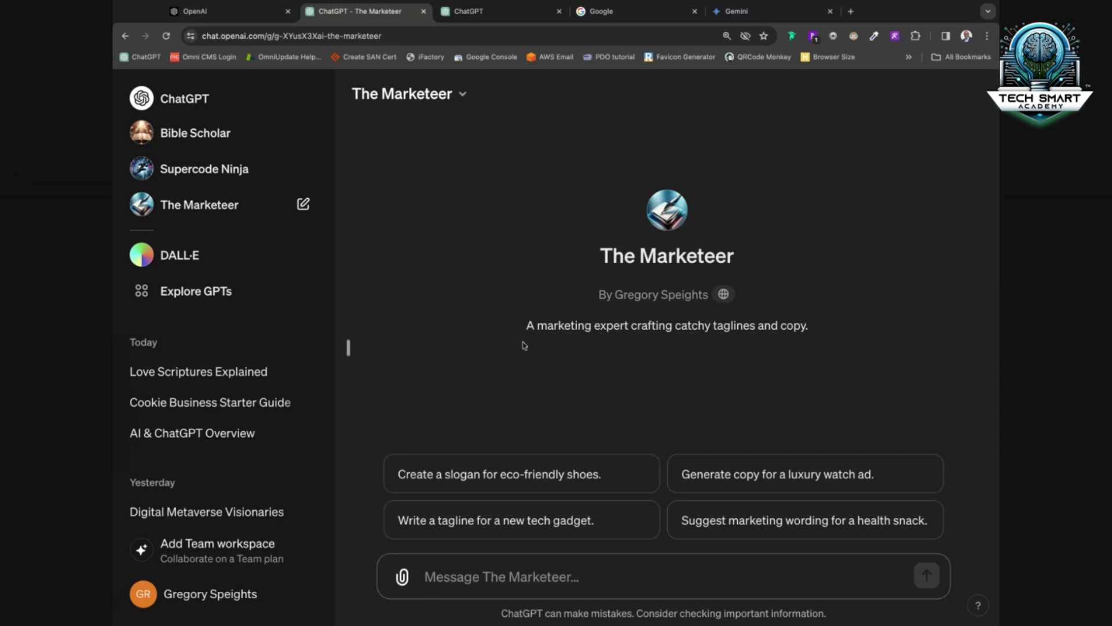
pyautogui.click(469, 582)
pyautogui.write('give me ')
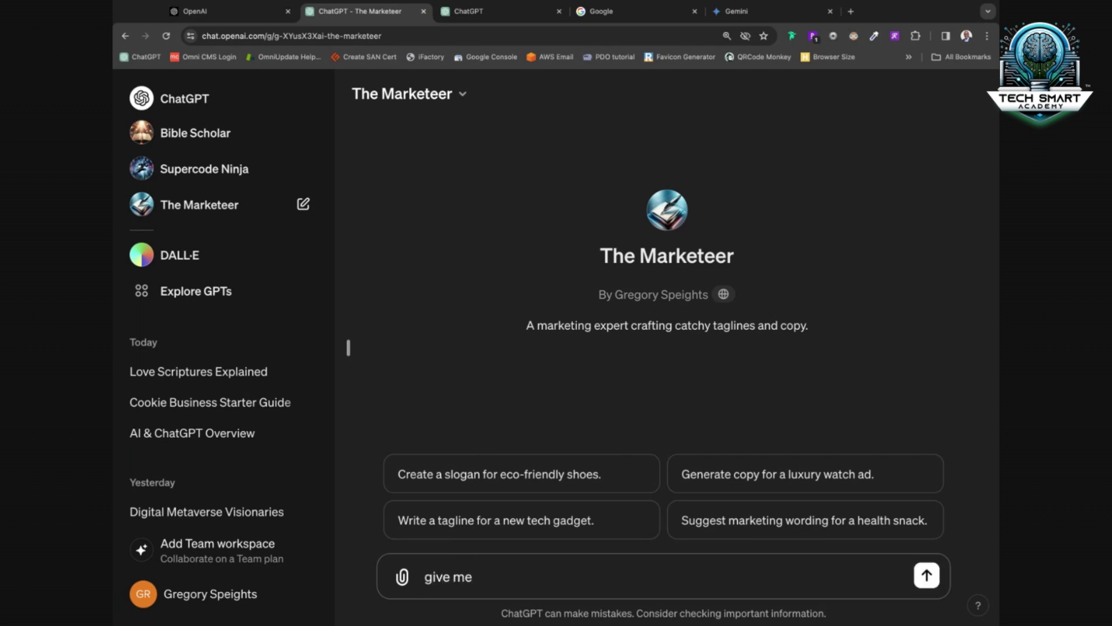
pyautogui.write('5 taglines I can use for m')
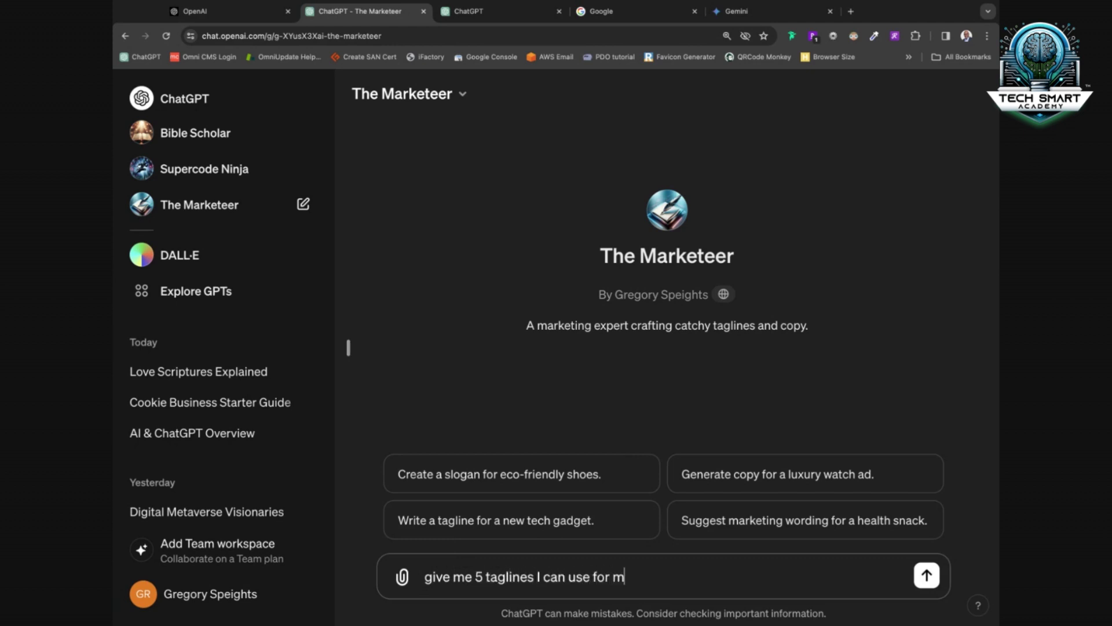
pyautogui.write('y chocolate chip cookie ')
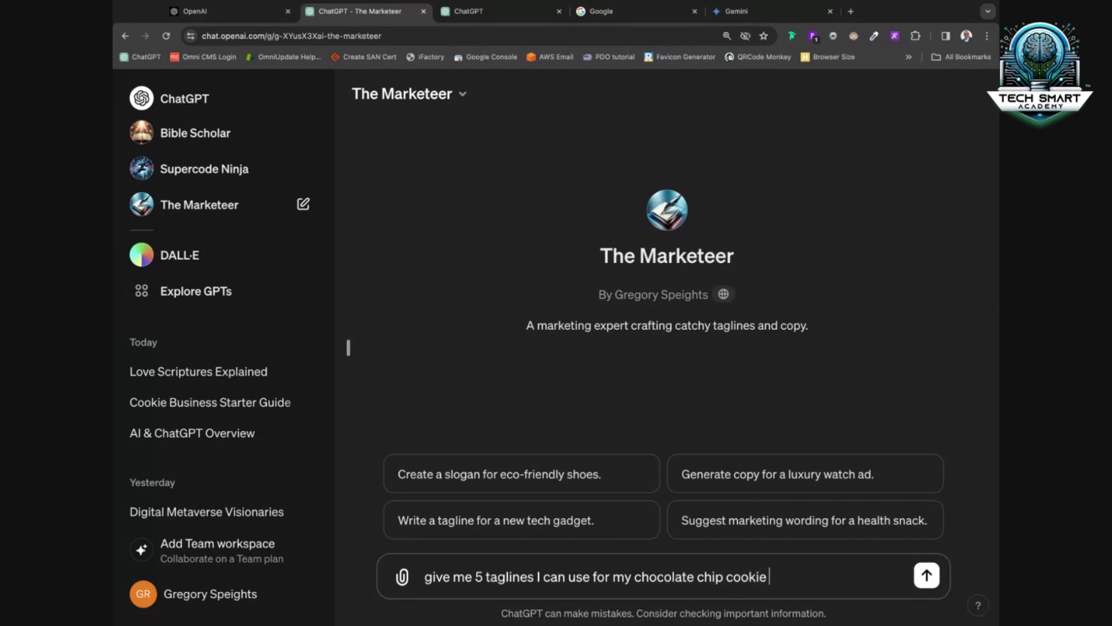
pyautogui.write('buisn')
pyautogui.press('BackSpace')
pyautogui.press('BackSpace')
pyautogui.press('BackSpace')
pyautogui.write('siness')
pyautogui.press('Return')
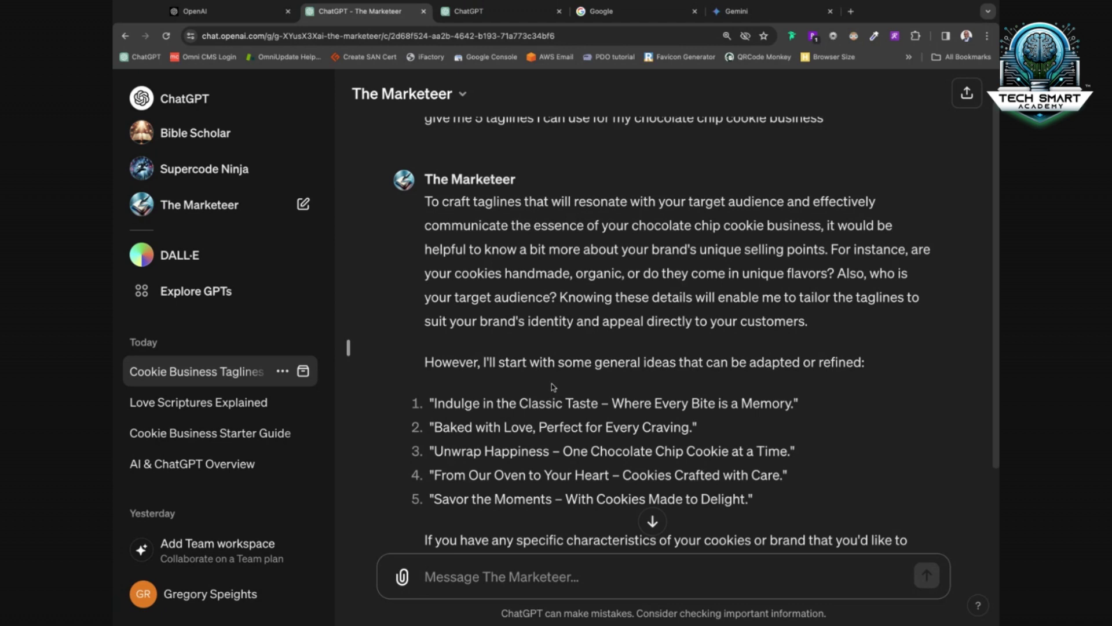
pyautogui.scroll(-1, 551, 384)
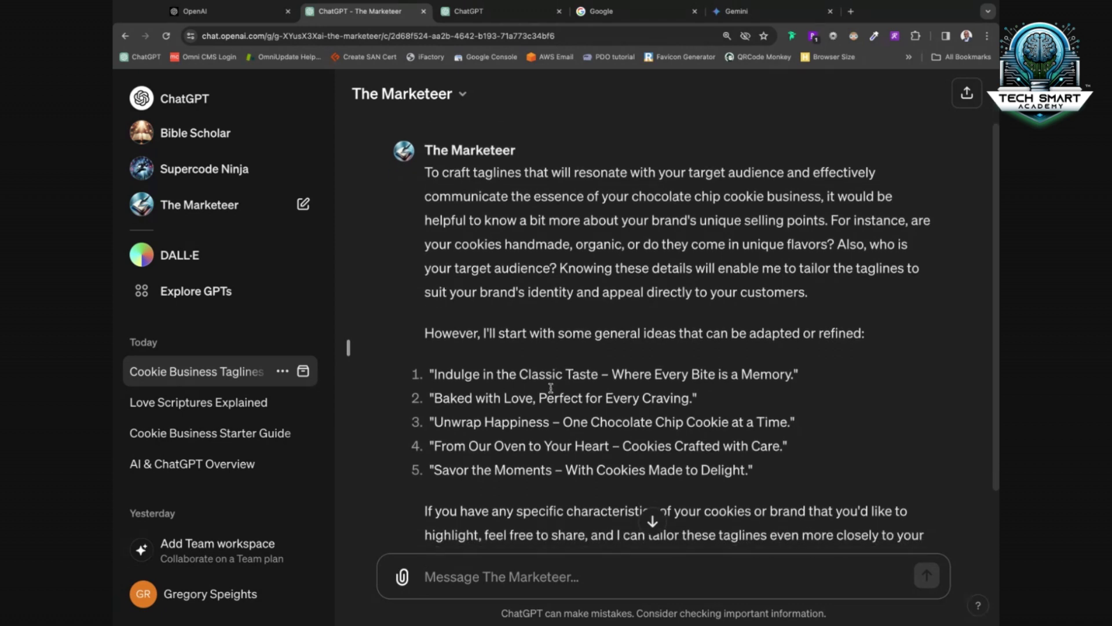
pyautogui.scroll(-3, 551, 389)
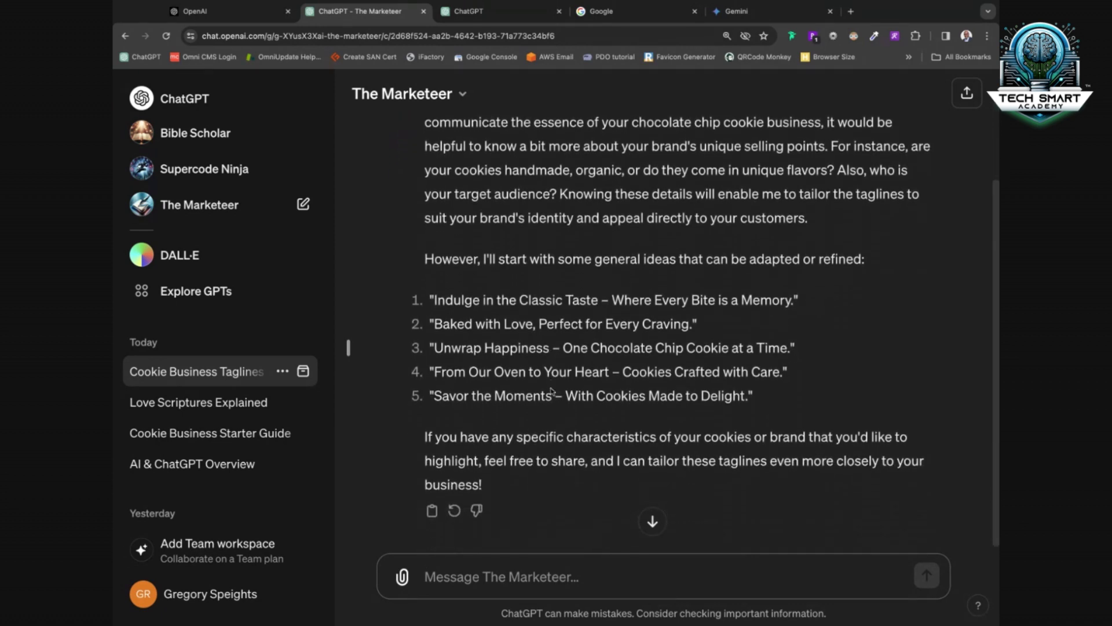